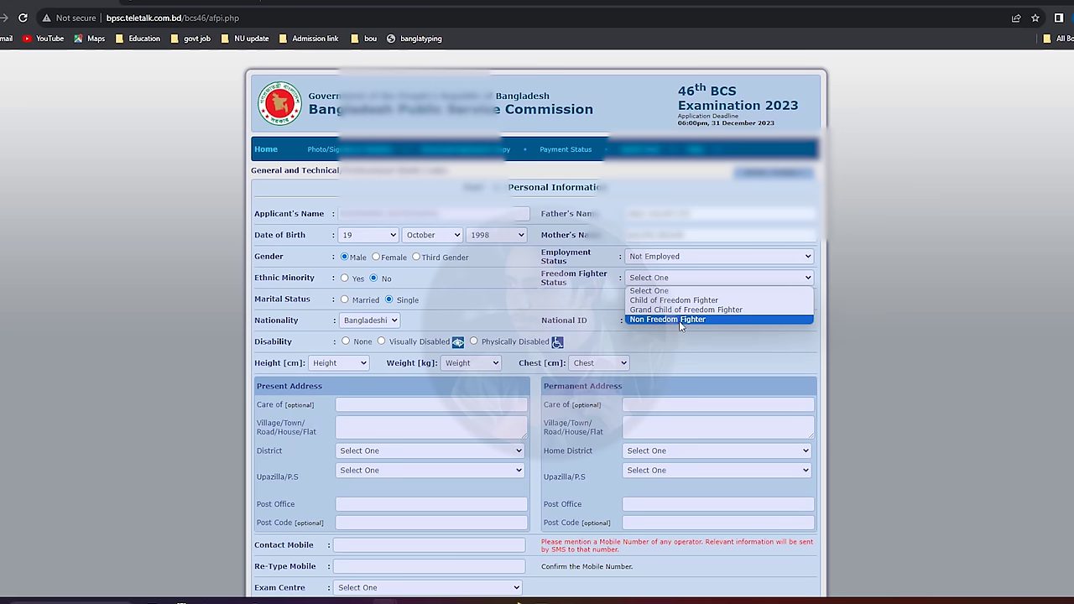
Set status to Non Freedom Fighter, National ID to Yes, and Disability to None.
click(660, 320)
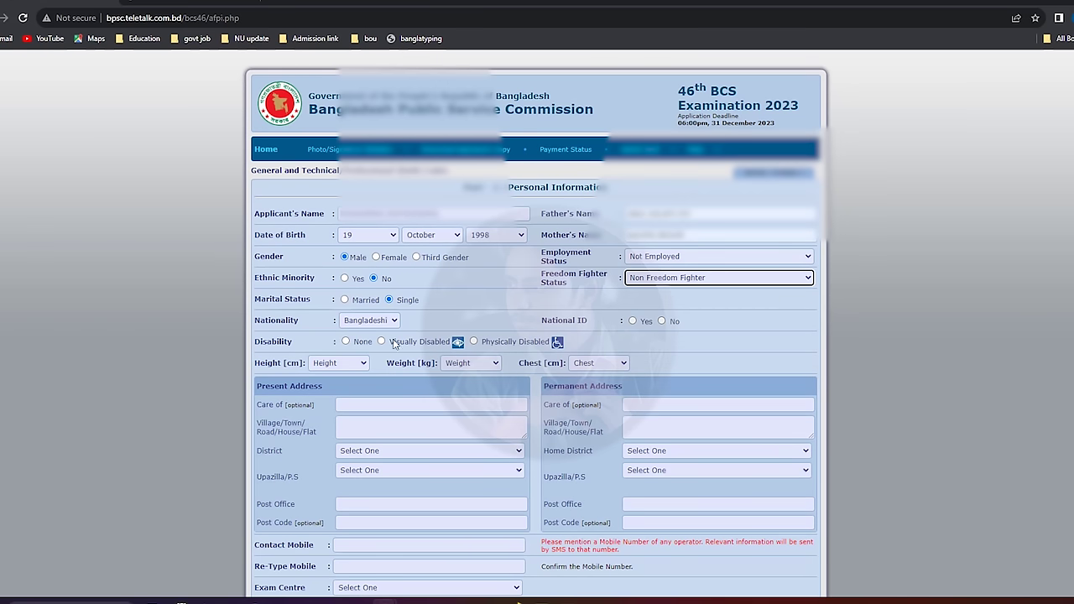
click(632, 321)
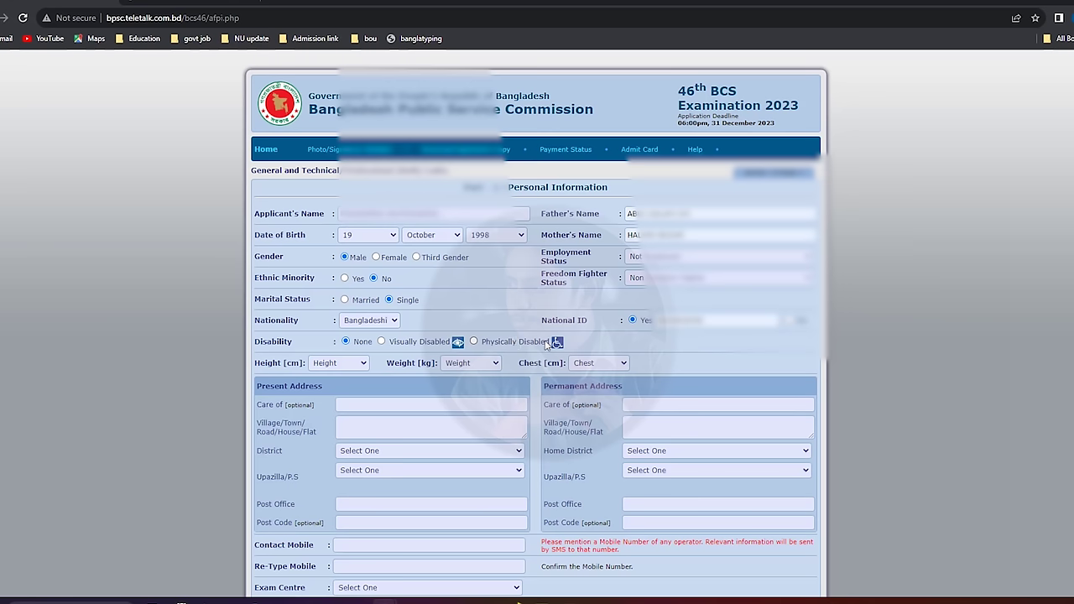
click(475, 340)
click(382, 341)
click(345, 342)
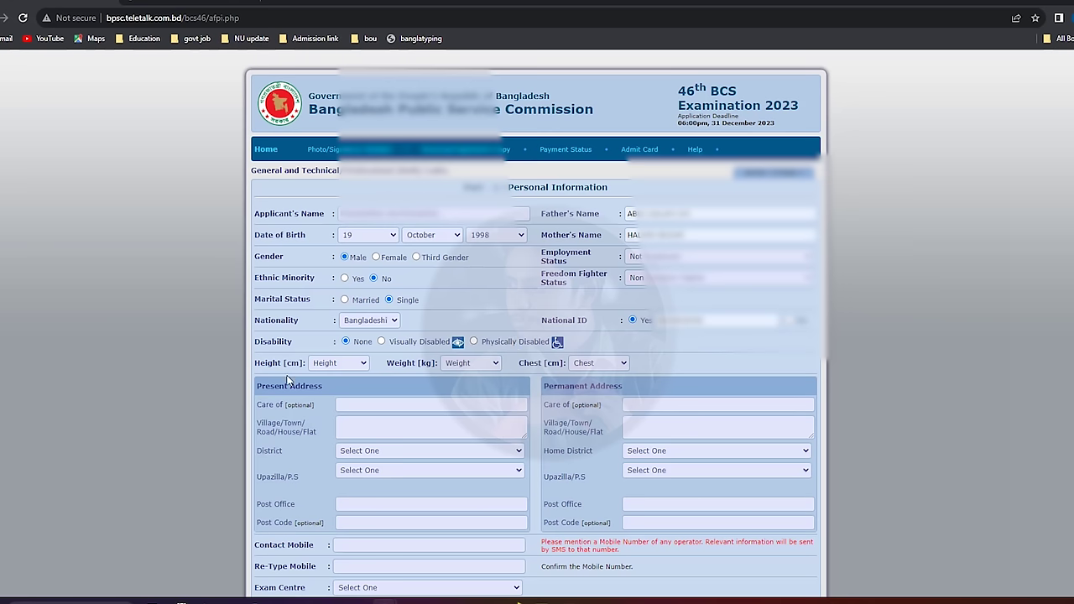
Look through the Height options without choosing, then start a new browser tab.
click(340, 363)
click(335, 375)
click(275, 2)
Search 'foot cm' on Google and convert 5.7 feet to 173.736 cm.
text(foot)
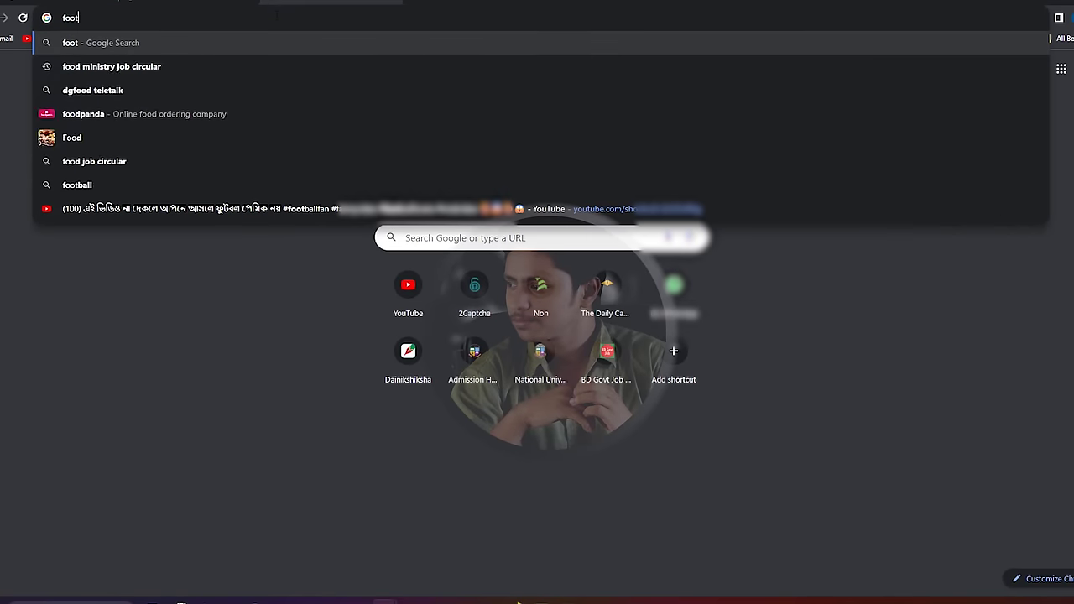
text( cm)
key(Return)
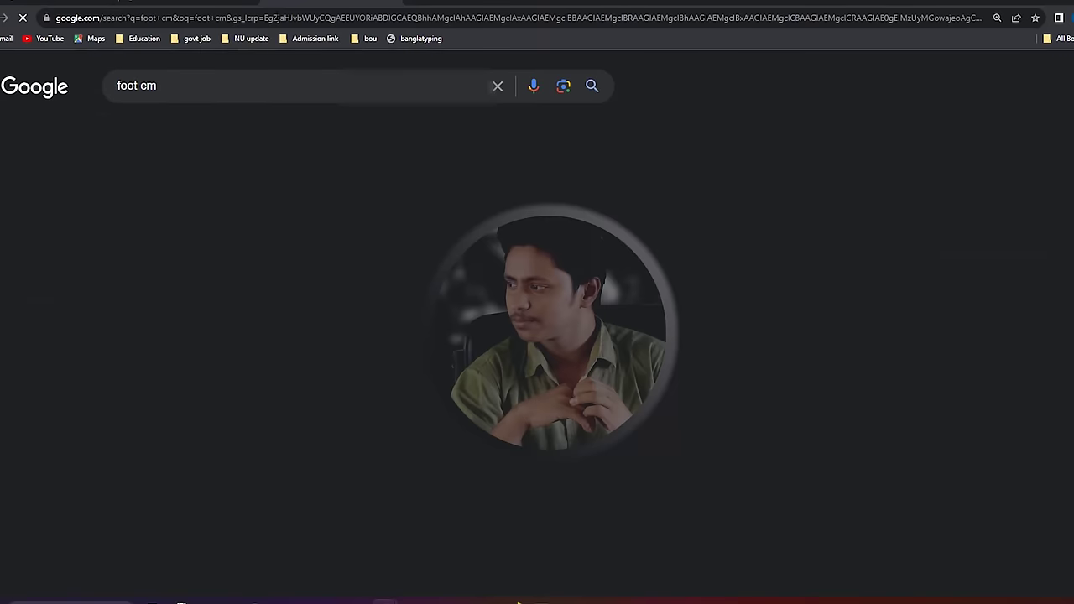
key(ctrl+a)
text(5.7)
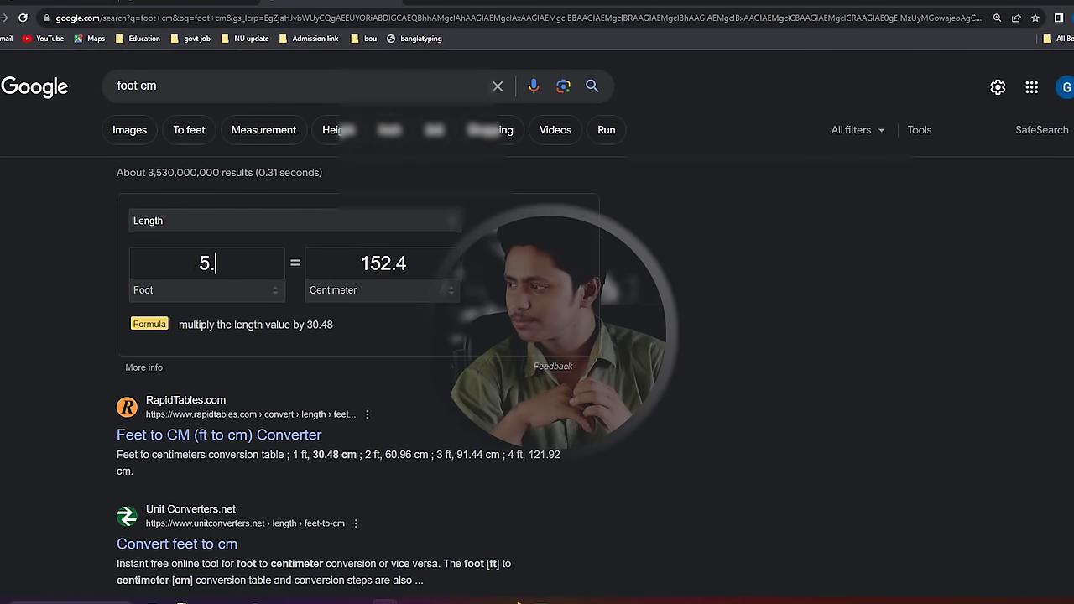
drag(418, 263, 349, 263)
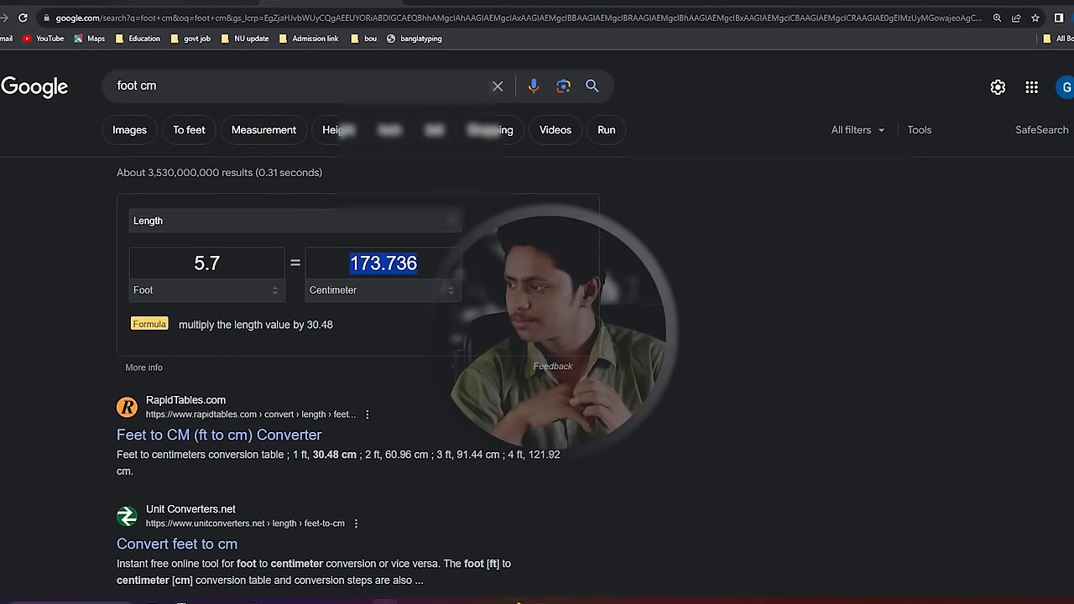
Look up the inch-to-centimetre conversion, noting 1 inch equals 2.54 cm.
click(188, 3)
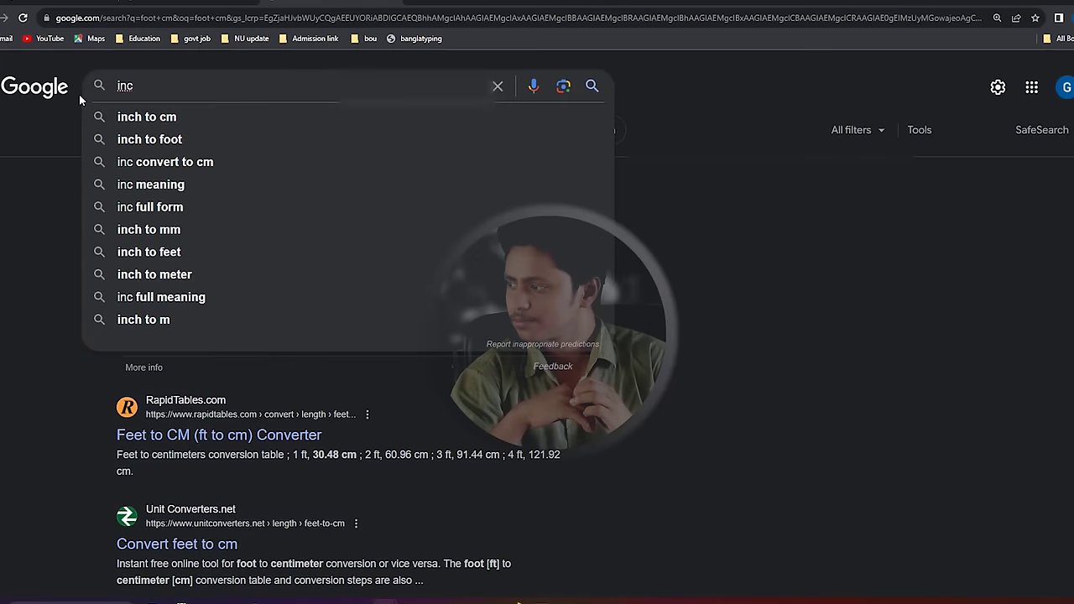
text(h)
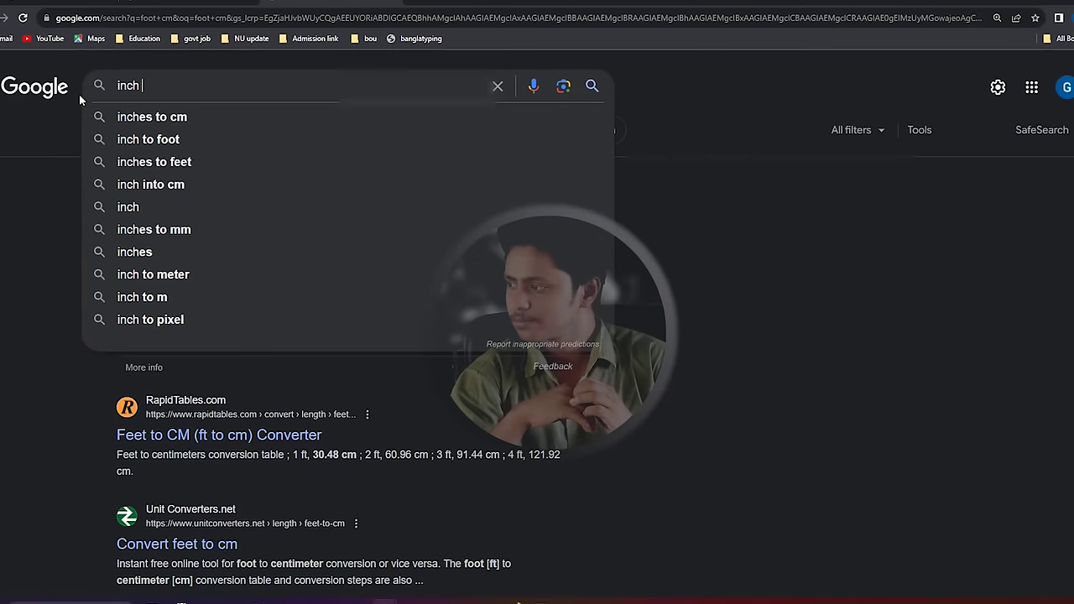
click(133, 139)
double_click(383, 261)
double_click(209, 261)
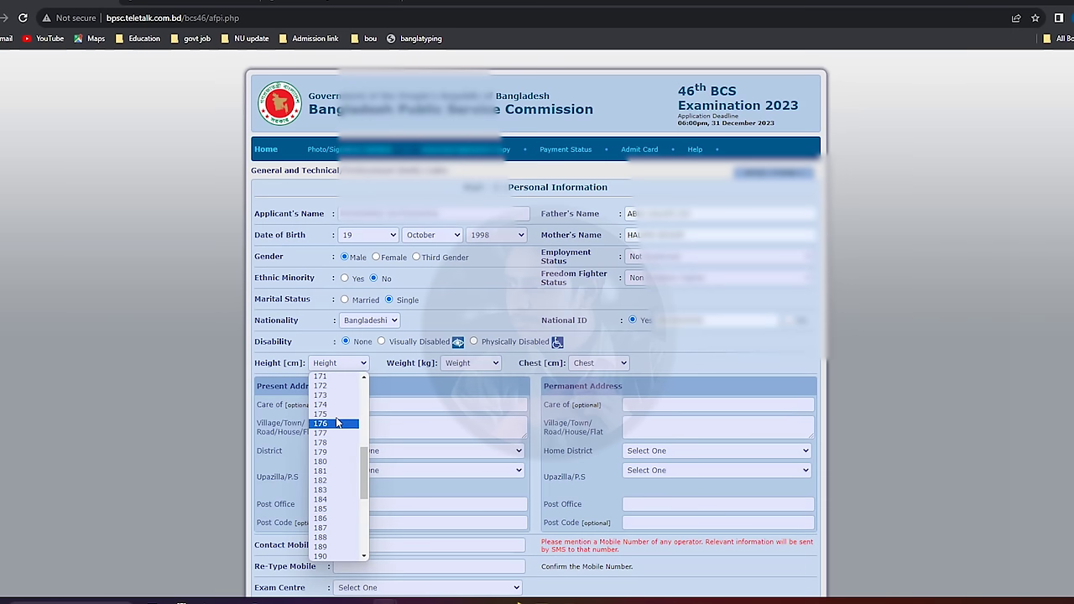
Set Height to 173 cm, Weight to 58 kg and Chest to 81 cm.
click(340, 395)
click(466, 366)
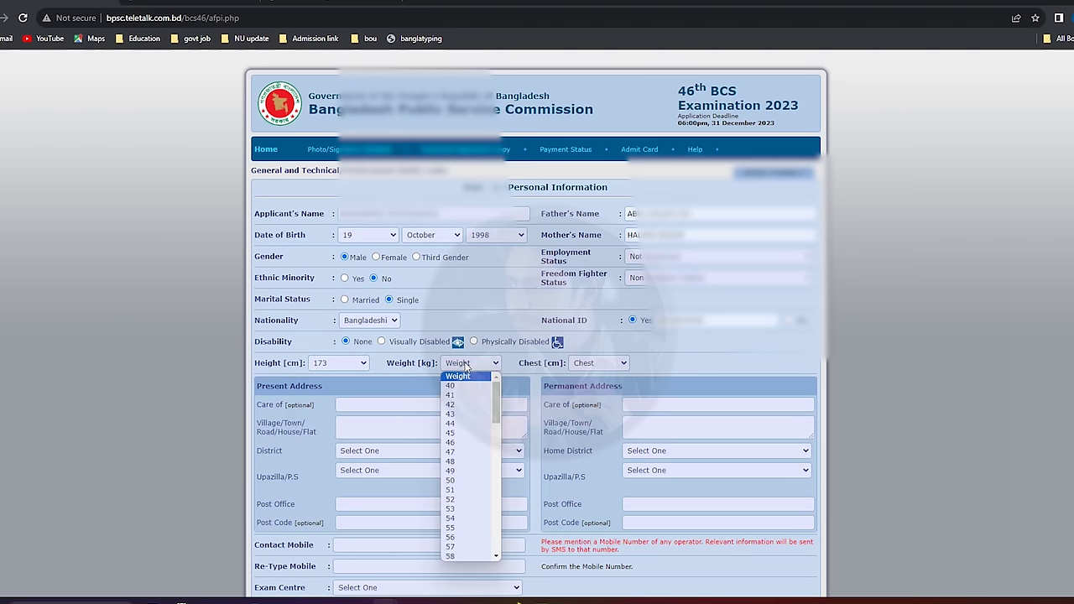
click(472, 555)
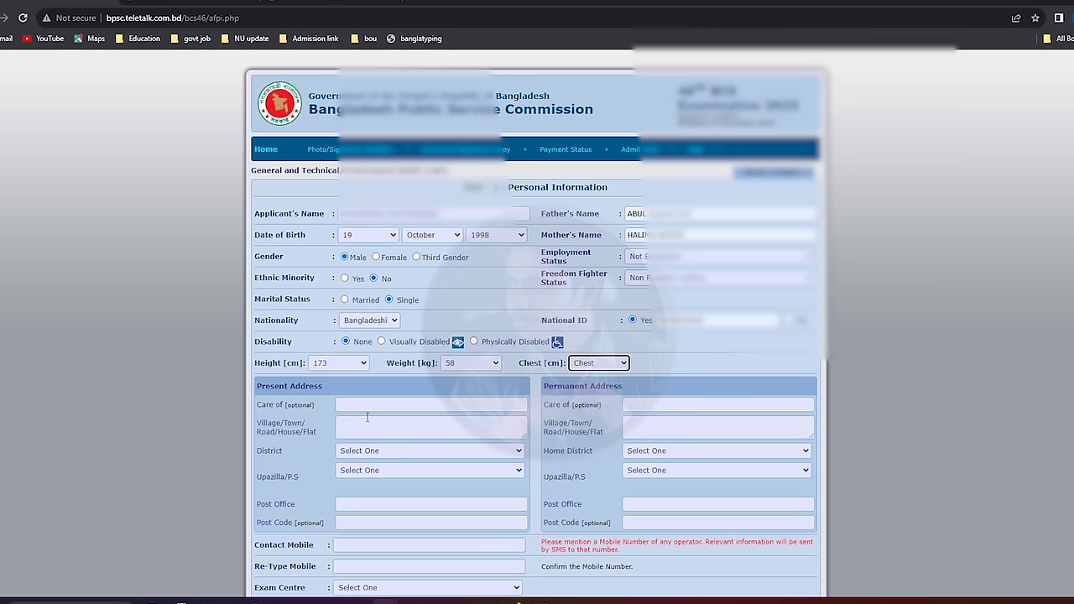
click(594, 364)
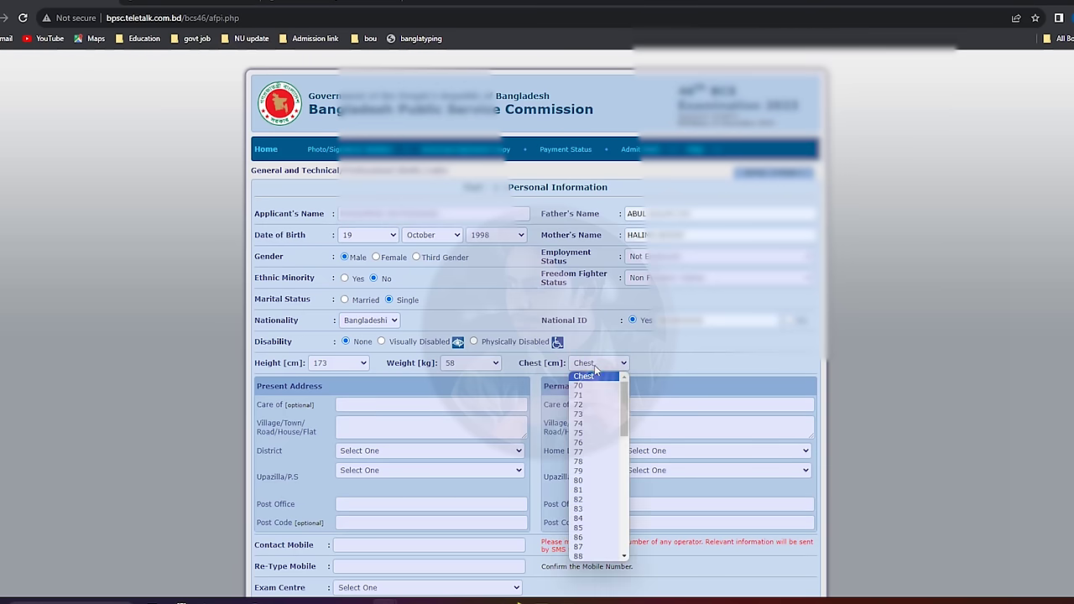
click(587, 489)
scroll(485, 400, down, 2)
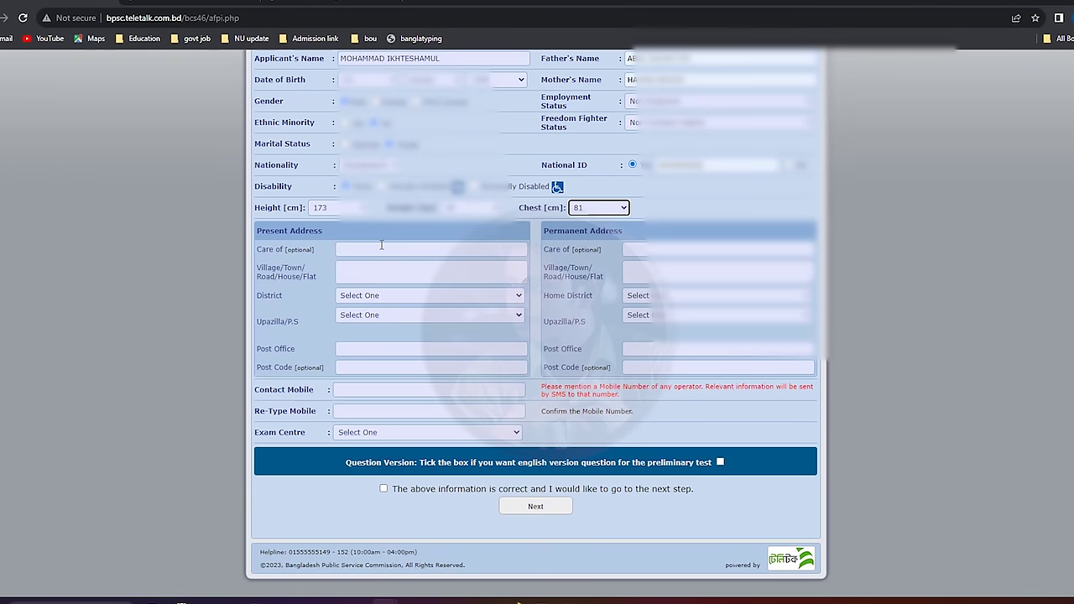
Fill the present address Care of from the saved suggestion and move to Village/Town.
click(381, 247)
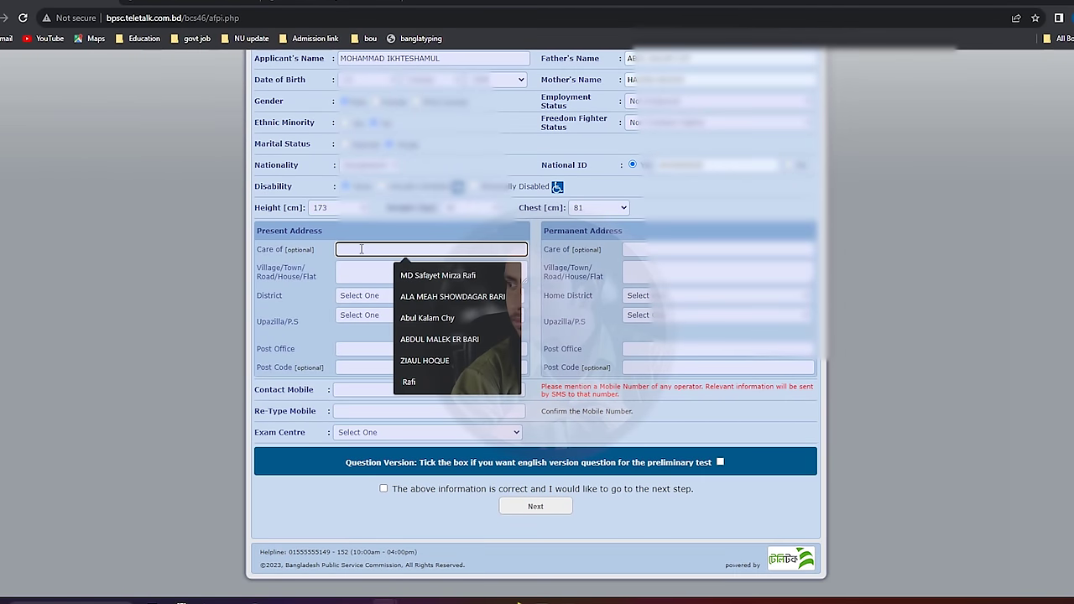
click(299, 256)
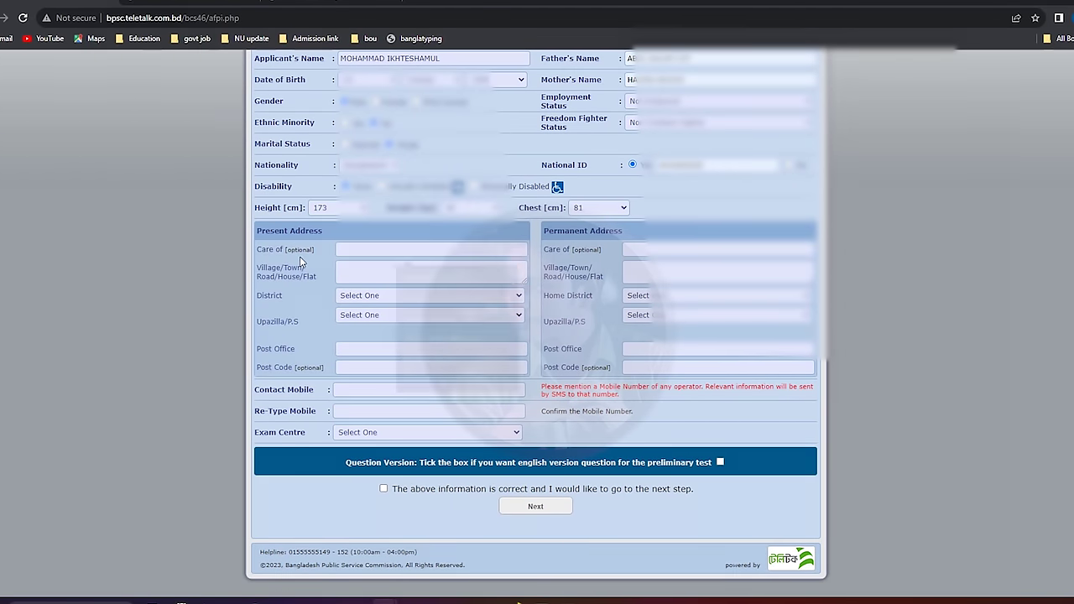
click(398, 249)
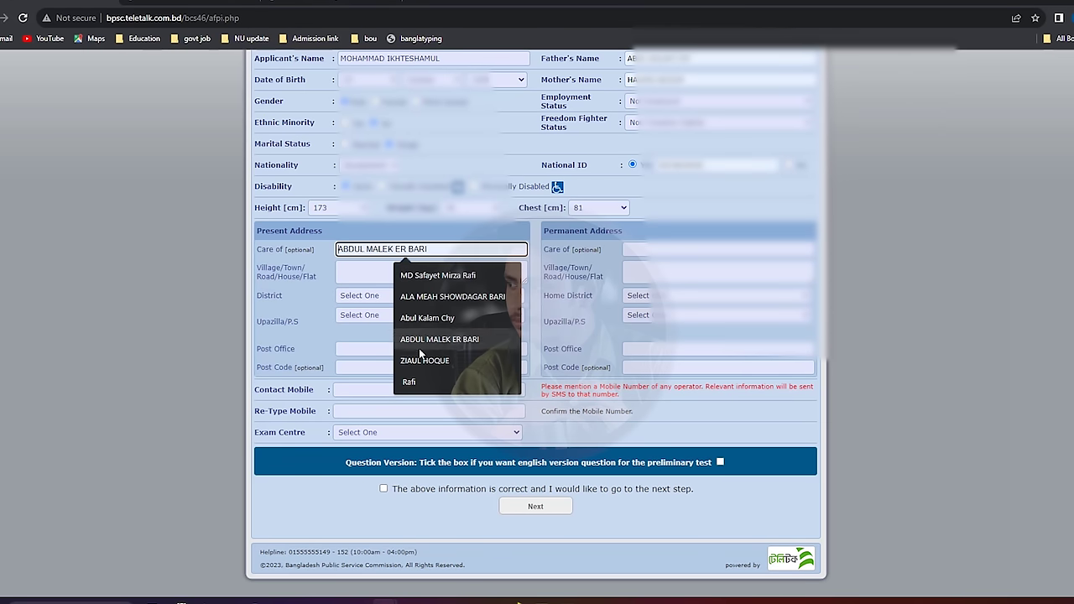
click(427, 277)
click(376, 269)
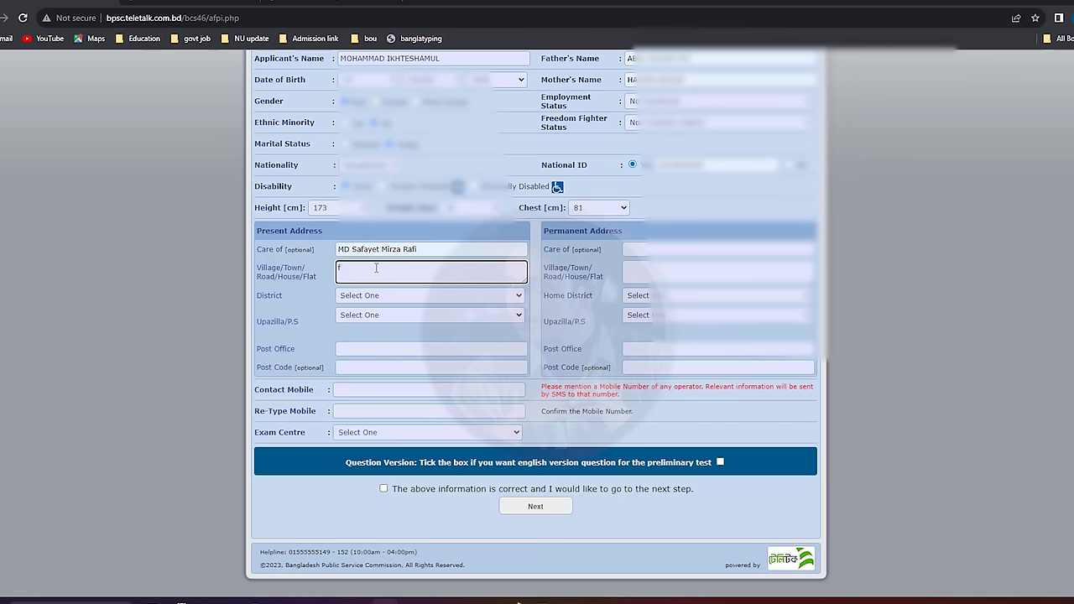
click(377, 250)
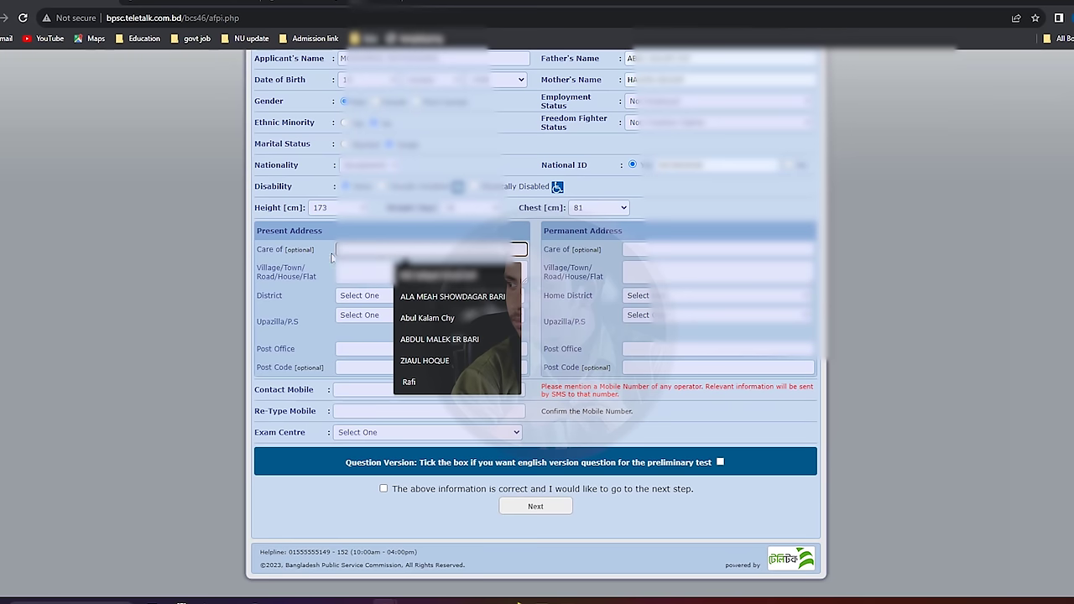
click(300, 256)
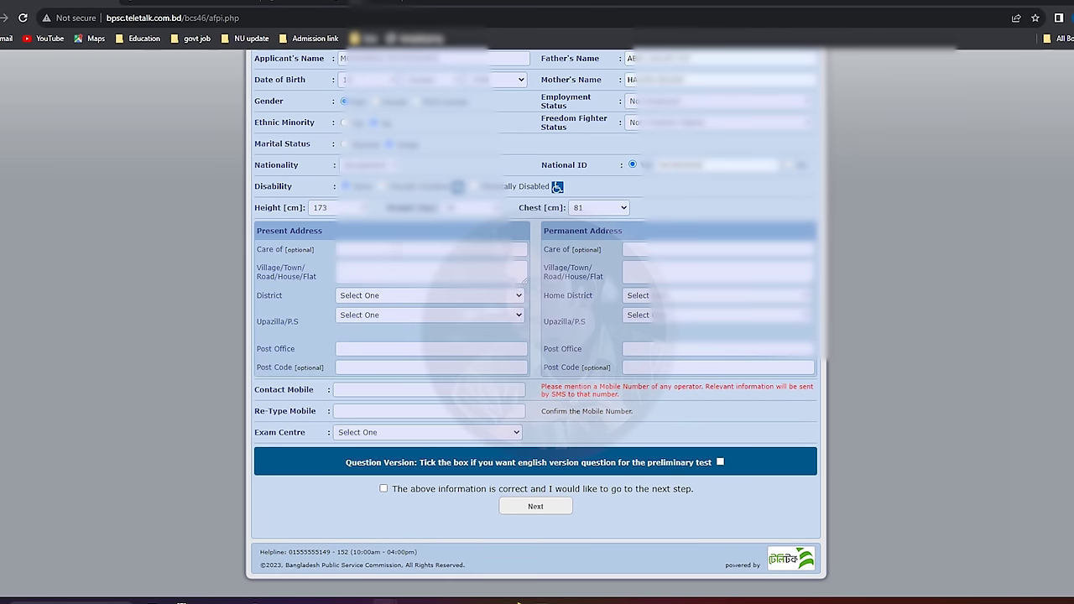
click(395, 249)
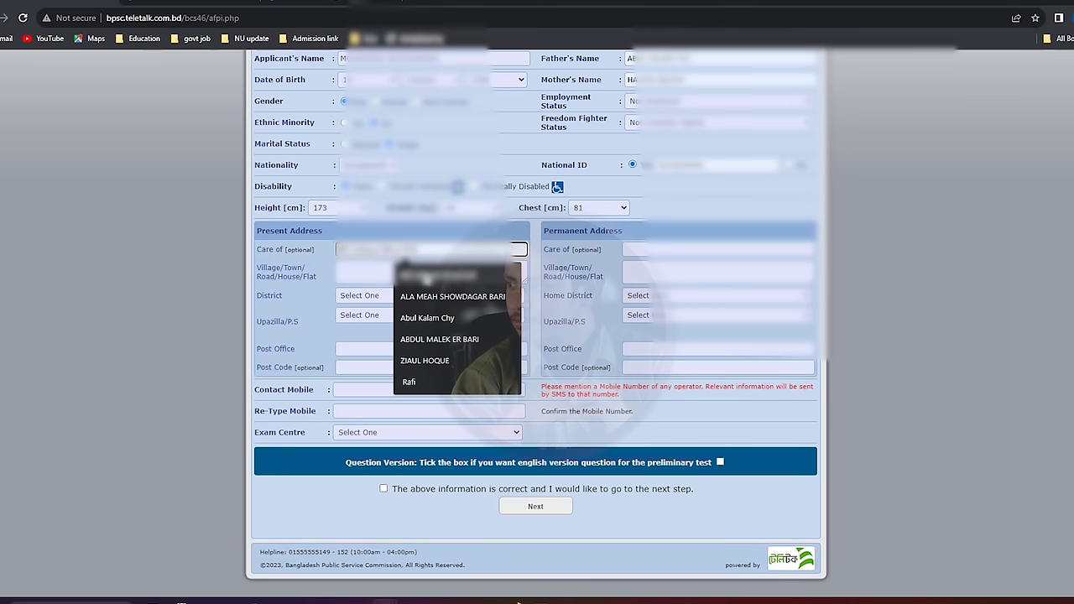
click(428, 277)
click(377, 269)
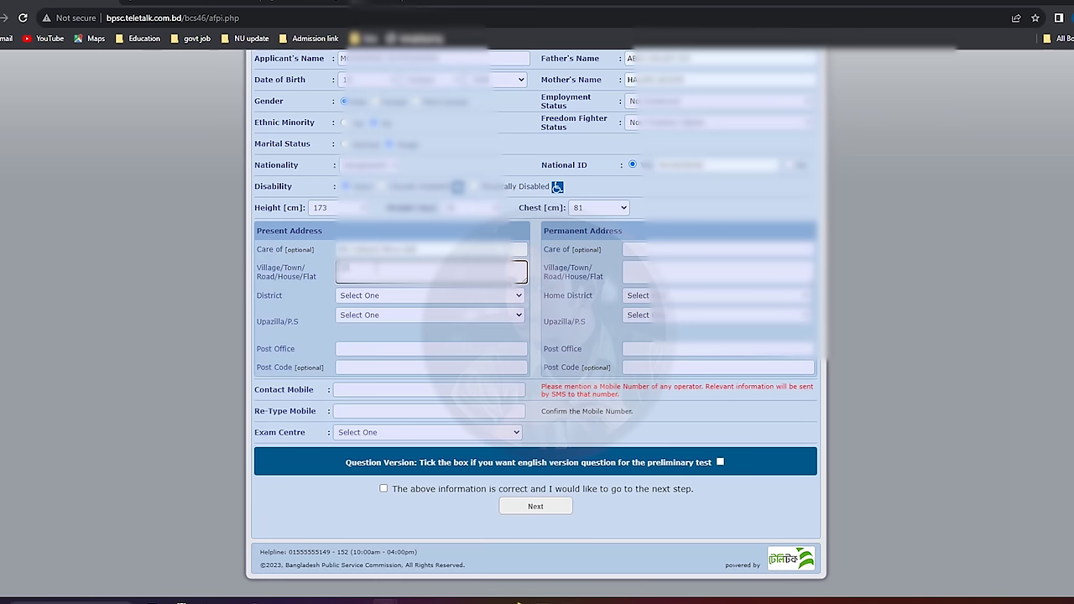
Set present District Chattogram, Upazila Chandgaon, Post Office CHARANDWIP, and enter the post code.
click(387, 298)
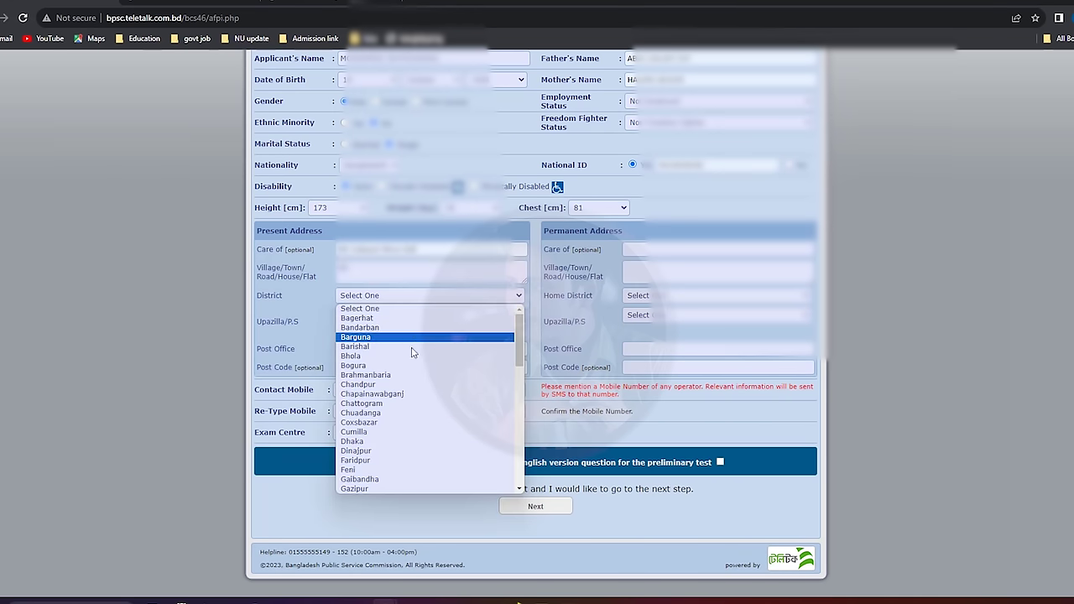
click(398, 403)
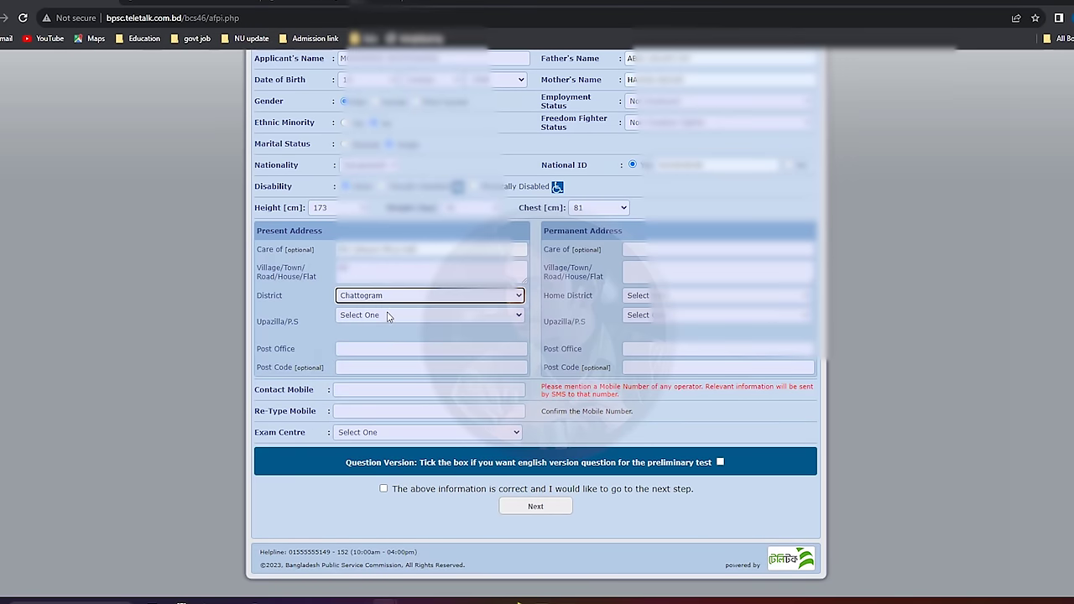
click(387, 315)
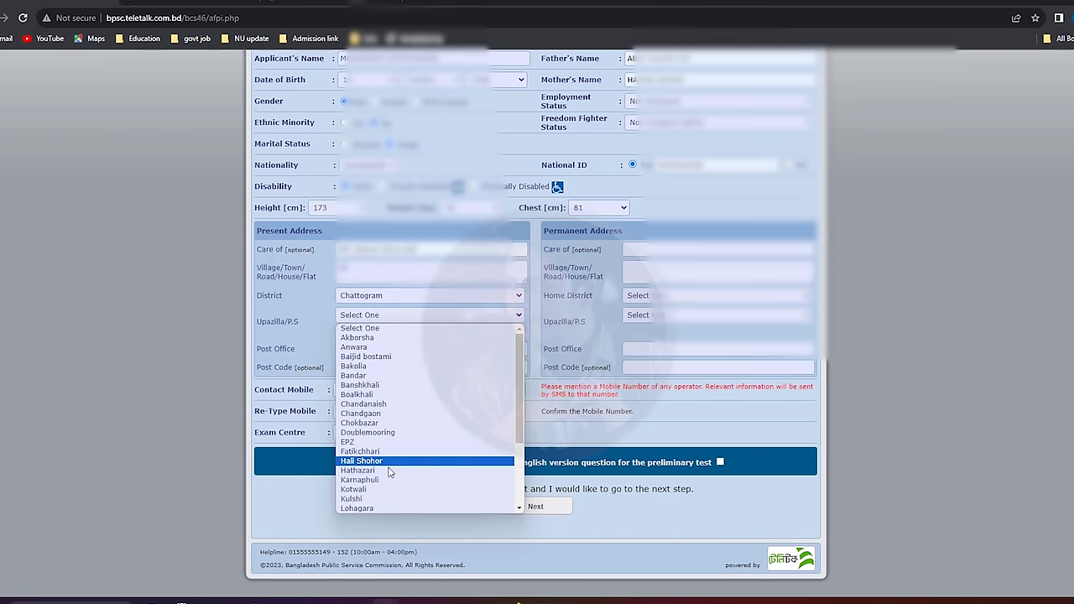
click(395, 415)
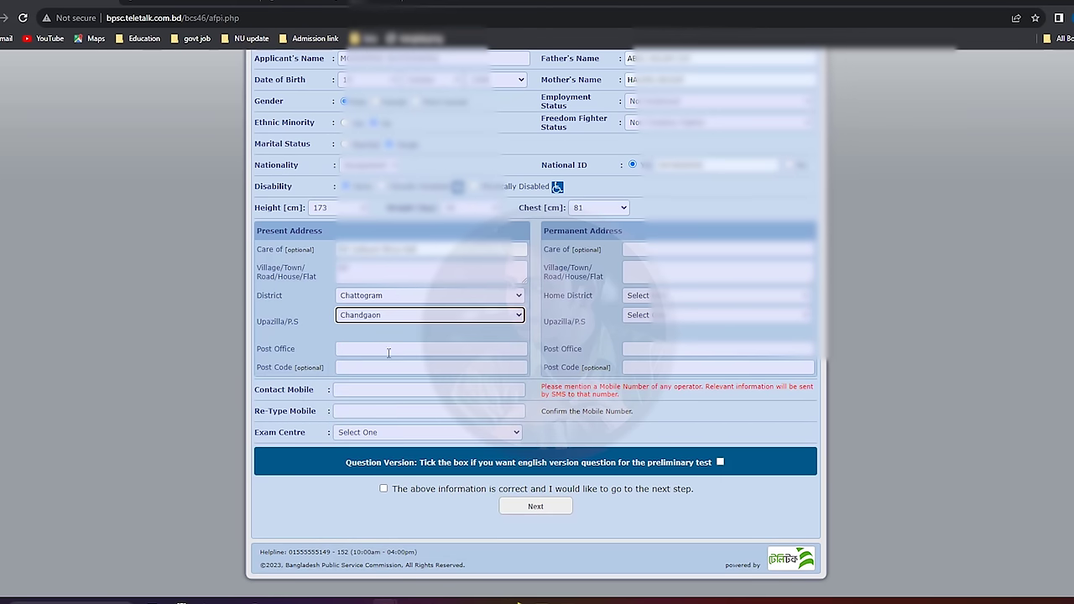
click(389, 349)
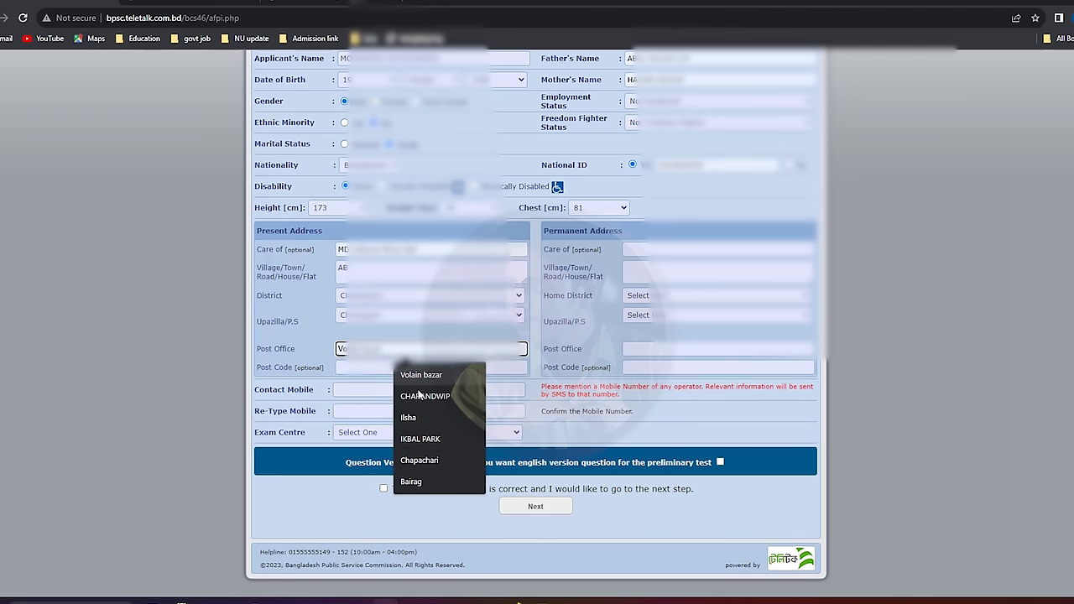
click(425, 396)
click(375, 368)
text(42)
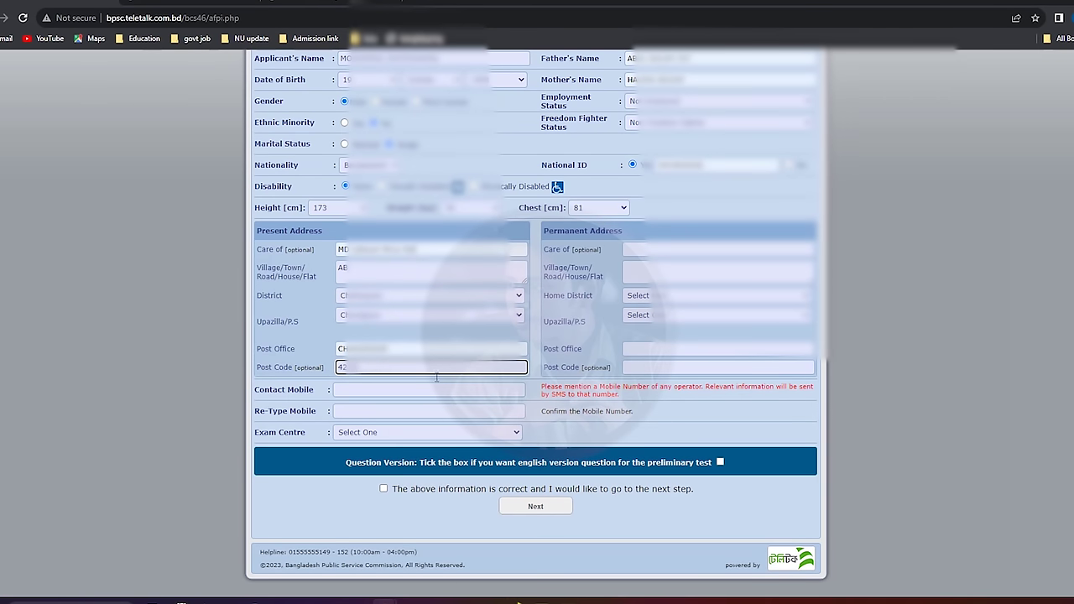
Copy the present Care of and Village/Town values into the permanent address.
drag(413, 249, 328, 249)
key(ctrl+c)
click(671, 249)
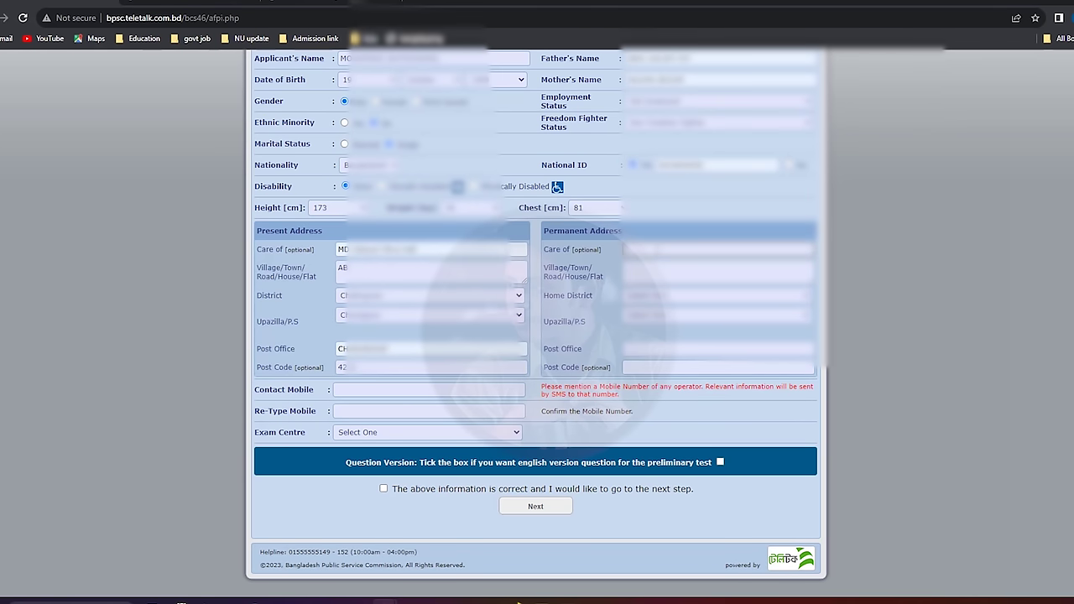
key(ctrl+v)
drag(394, 268, 303, 270)
key(ctrl+c)
click(686, 273)
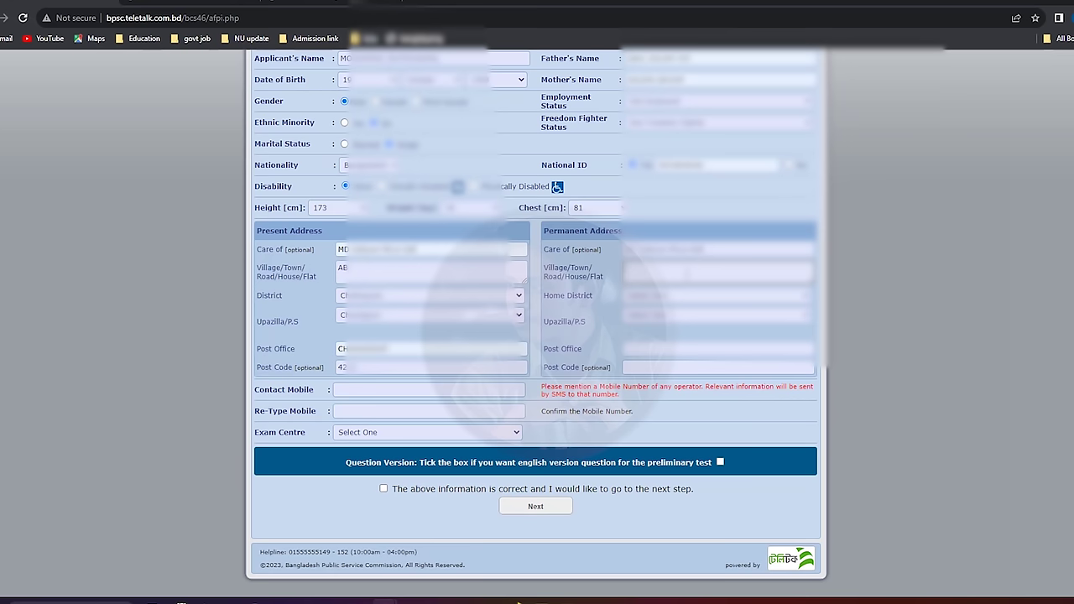
Copy the present Post Office and Post Code 4212 into the permanent address.
drag(392, 349, 335, 348)
key(ctrl+c)
click(663, 349)
key(ctrl+v)
drag(443, 366, 266, 380)
key(ctrl+c)
click(655, 369)
key(ctrl+v)
Enter the contact mobile number and re-type it in the confirmation field.
click(396, 389)
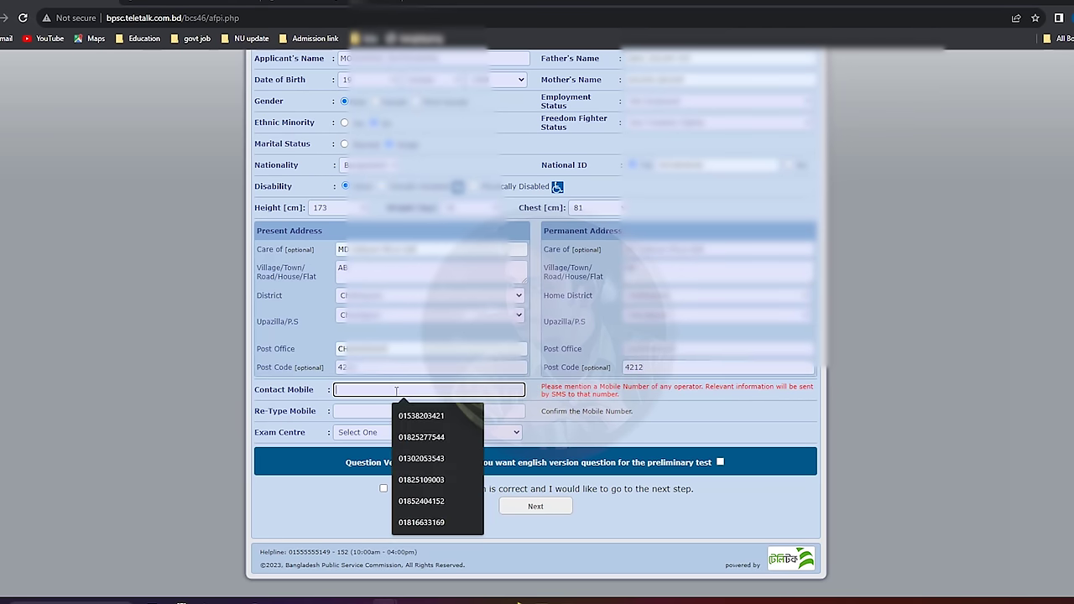
click(307, 389)
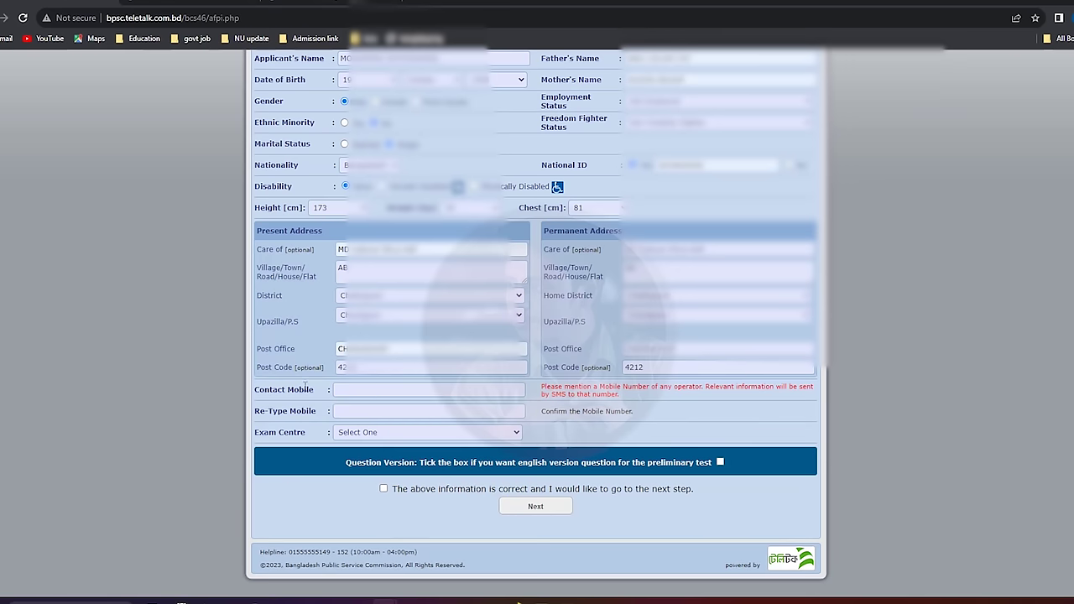
click(374, 388)
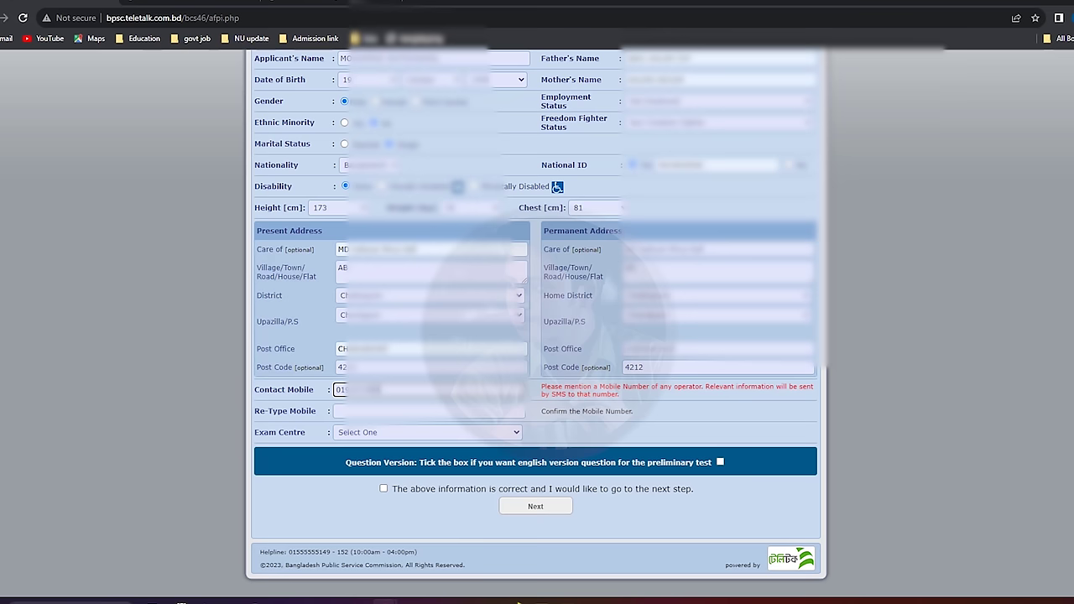
key(Tab)
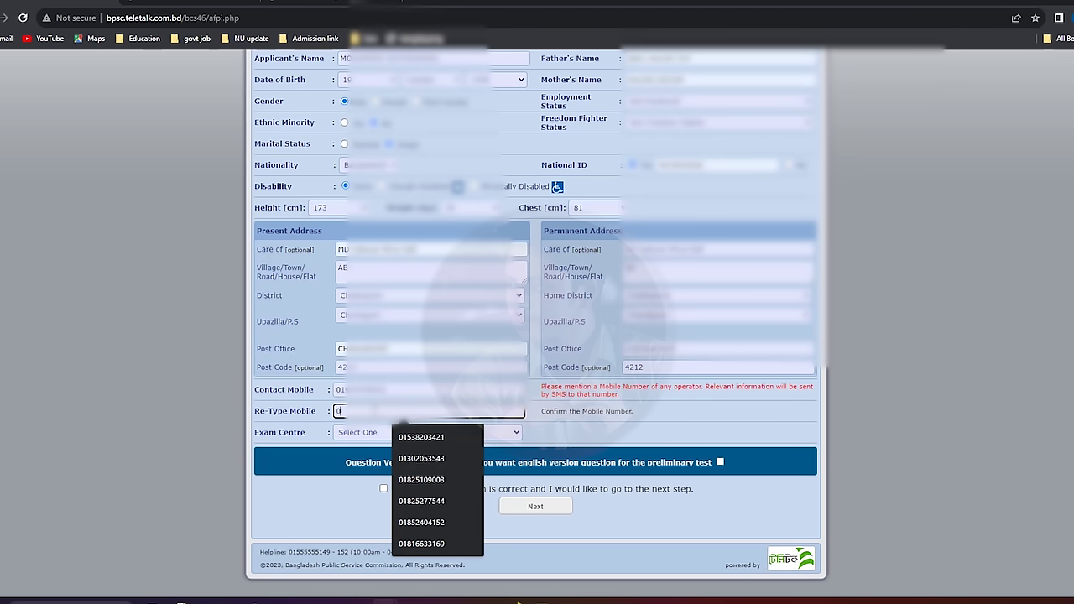
text(0103)
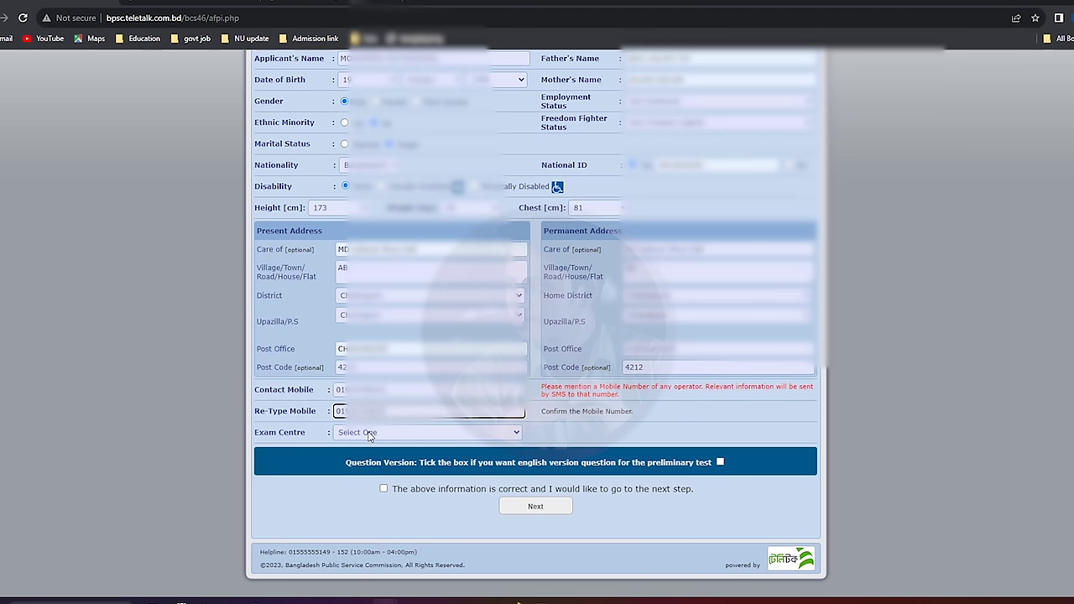
Choose CHATTOGRAM as the Exam Centre.
click(368, 433)
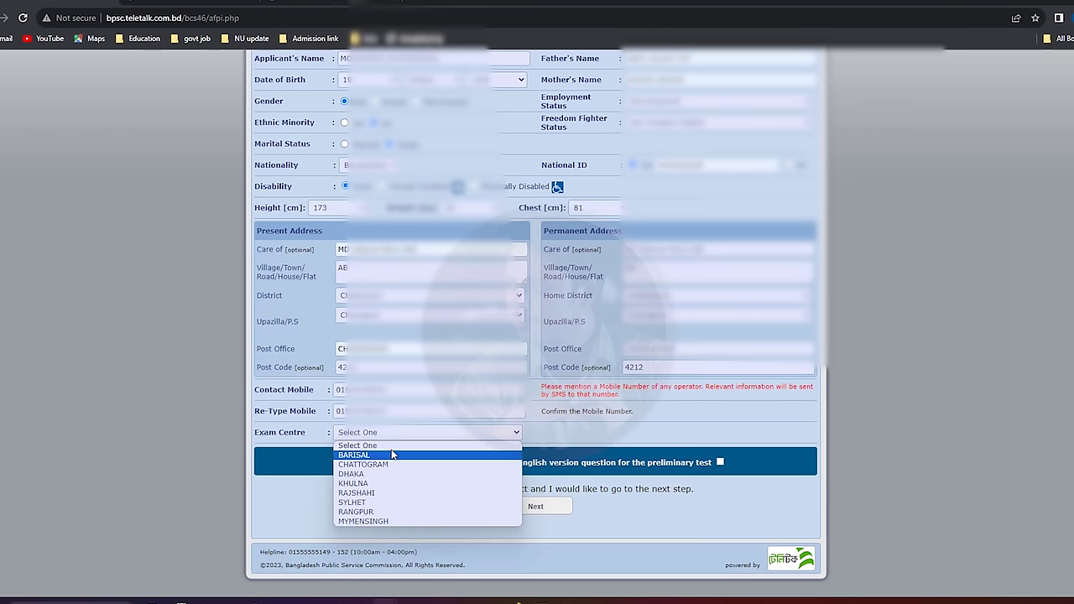
key(Escape)
key(shift+Tab)
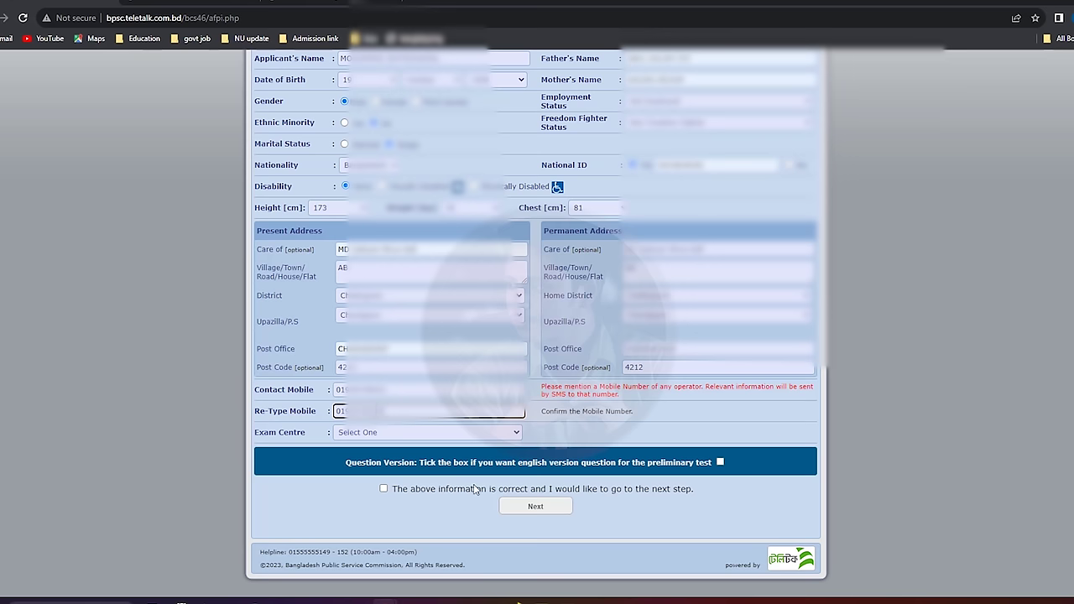
click(369, 433)
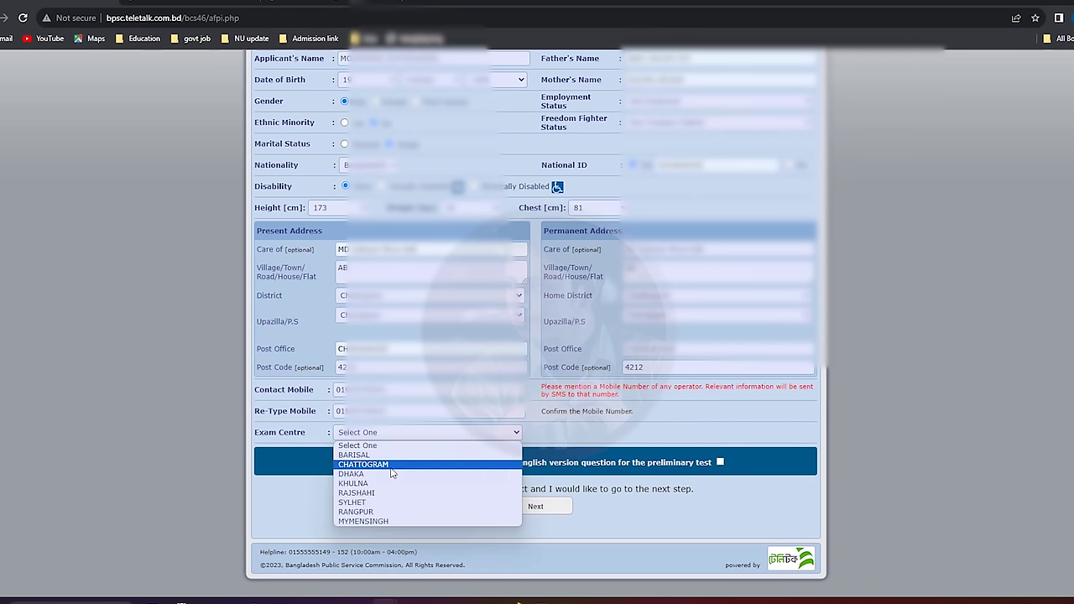
click(391, 466)
click(426, 477)
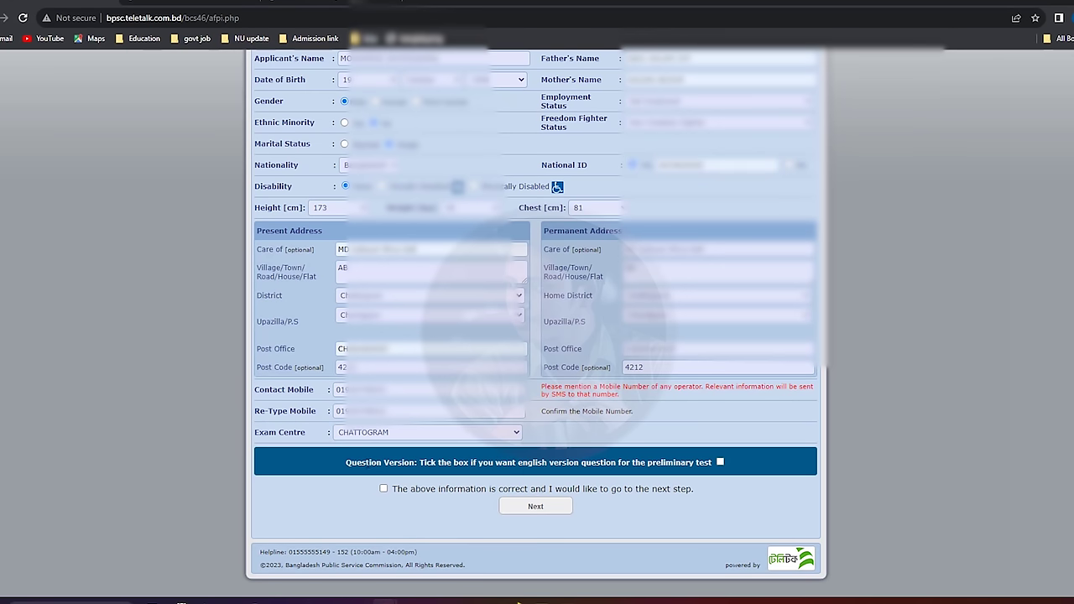
Tick the English question version and confirm, then untick it again.
click(719, 462)
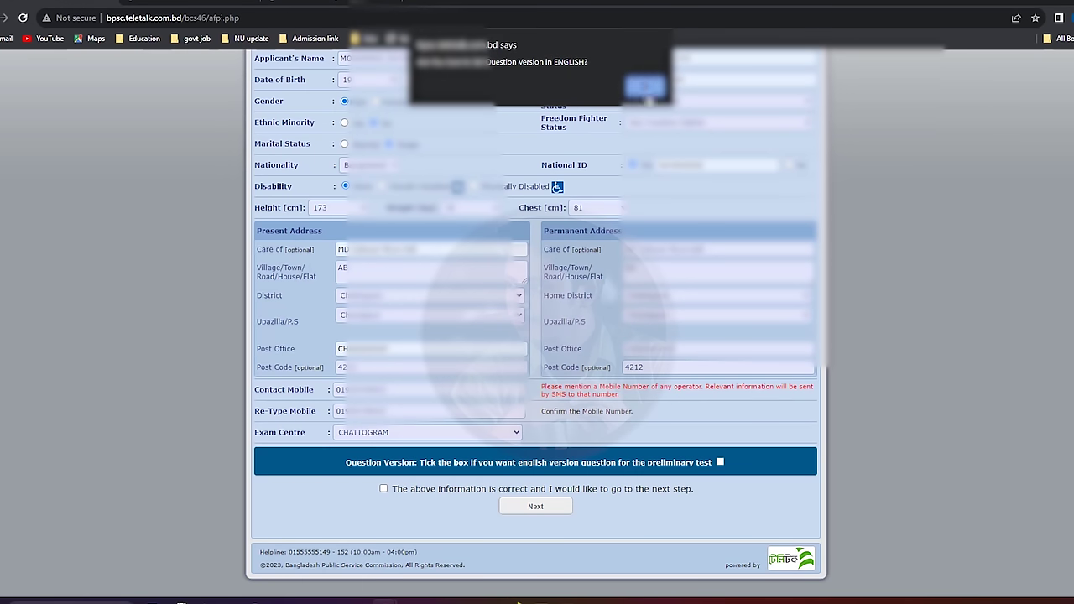
click(646, 87)
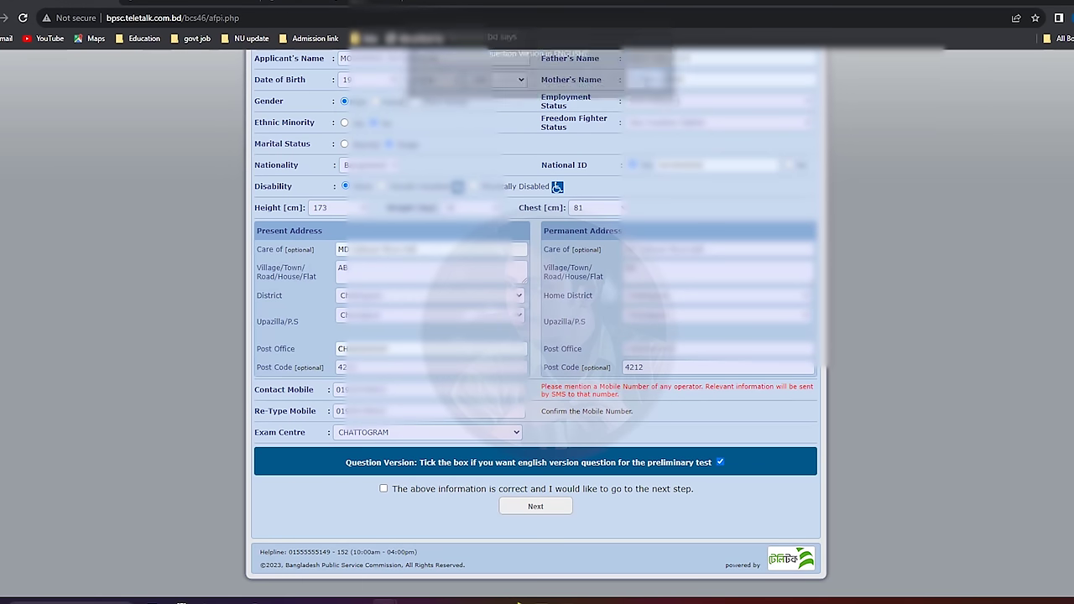
click(720, 463)
click(643, 87)
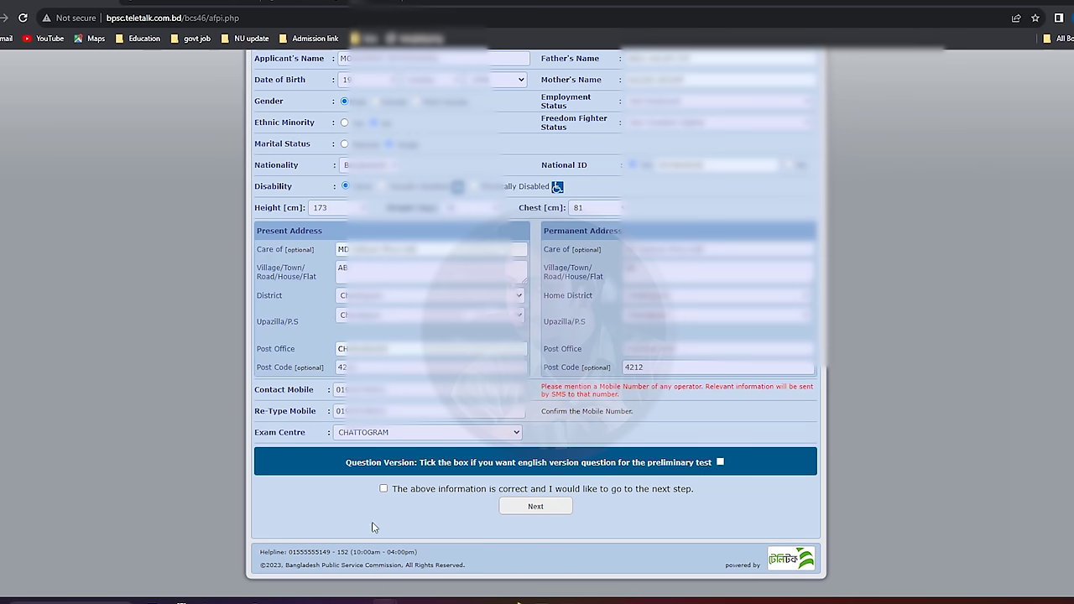
Keep the Bangla question version, declare the information correct, and proceed to the next part.
click(384, 489)
click(643, 87)
click(384, 490)
click(516, 511)
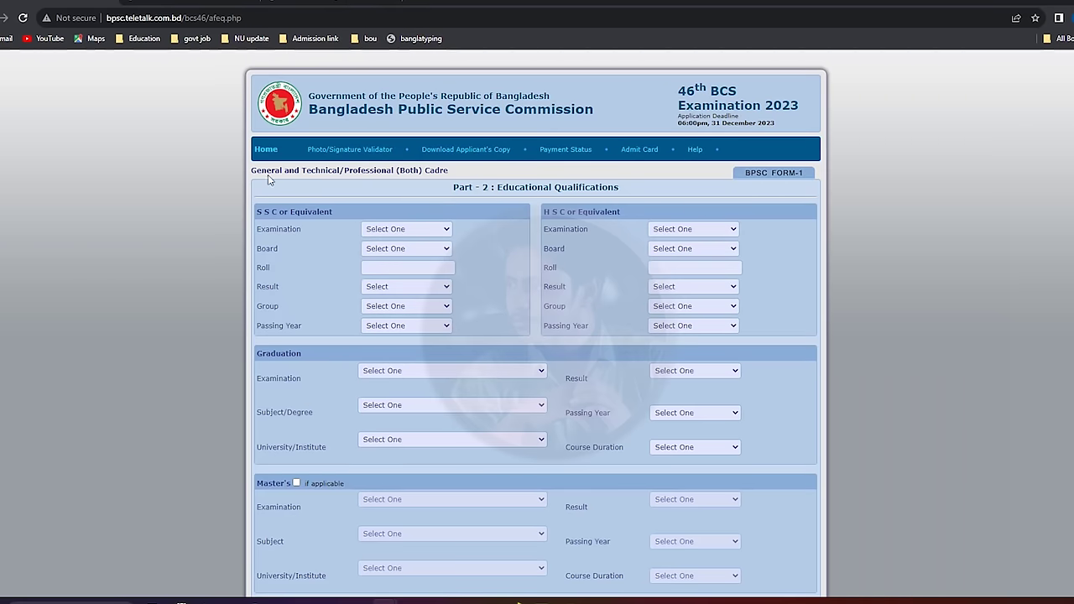
Set SSC examination to S.S.C, board Chittagong, and fill the roll from a saved suggestion.
click(382, 235)
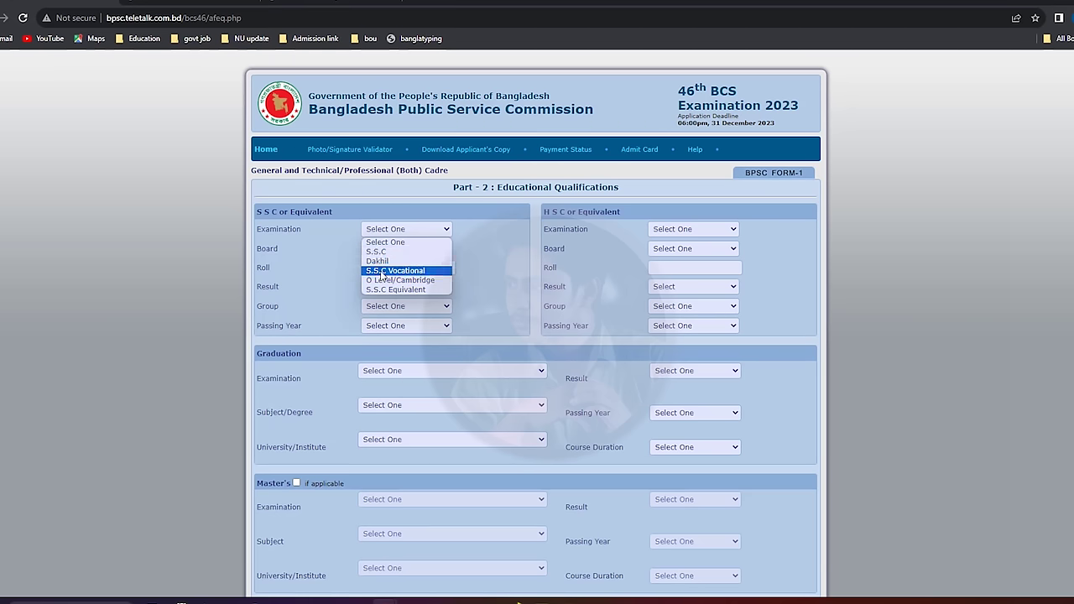
click(394, 252)
click(396, 252)
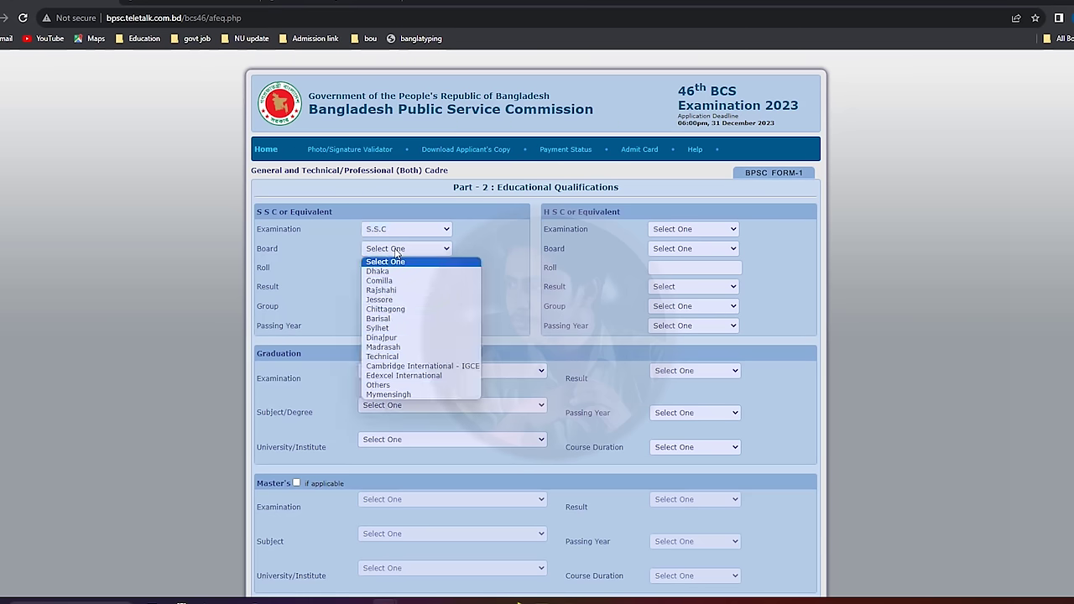
click(397, 307)
click(395, 230)
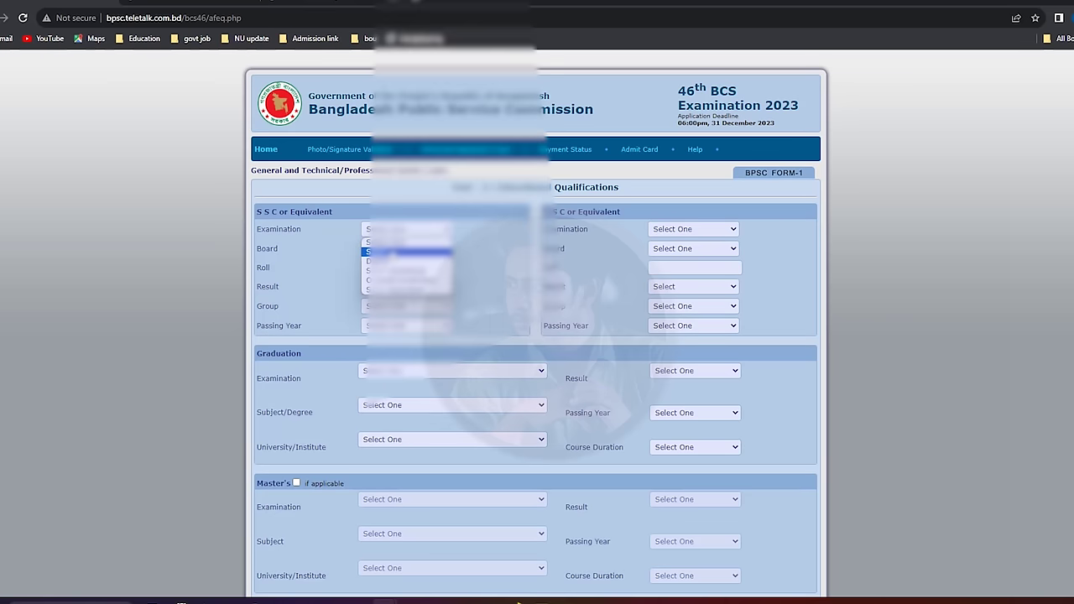
click(394, 252)
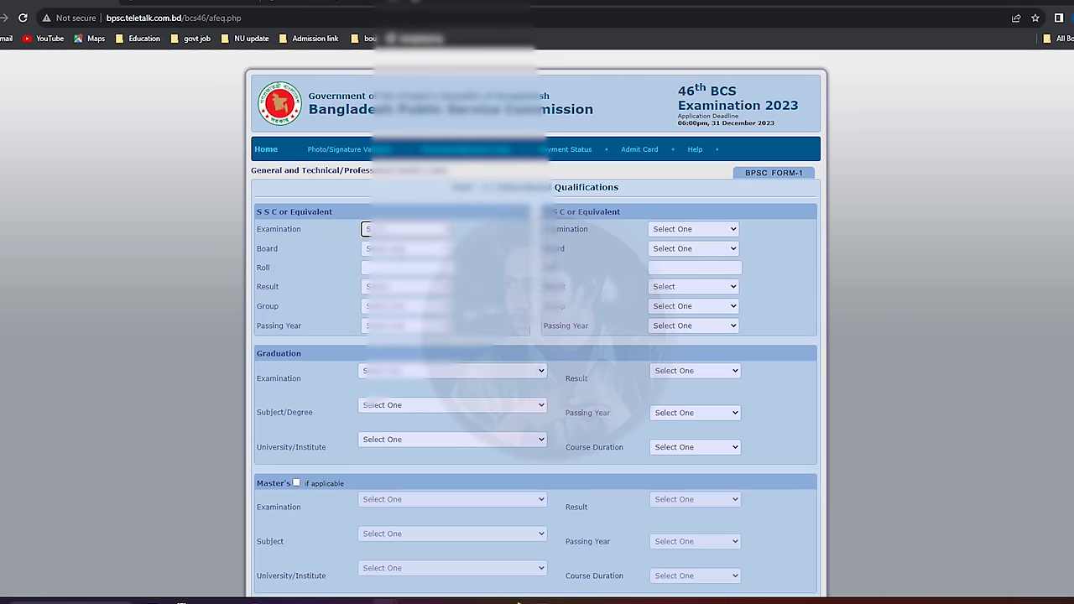
click(397, 249)
click(396, 311)
click(403, 268)
click(416, 400)
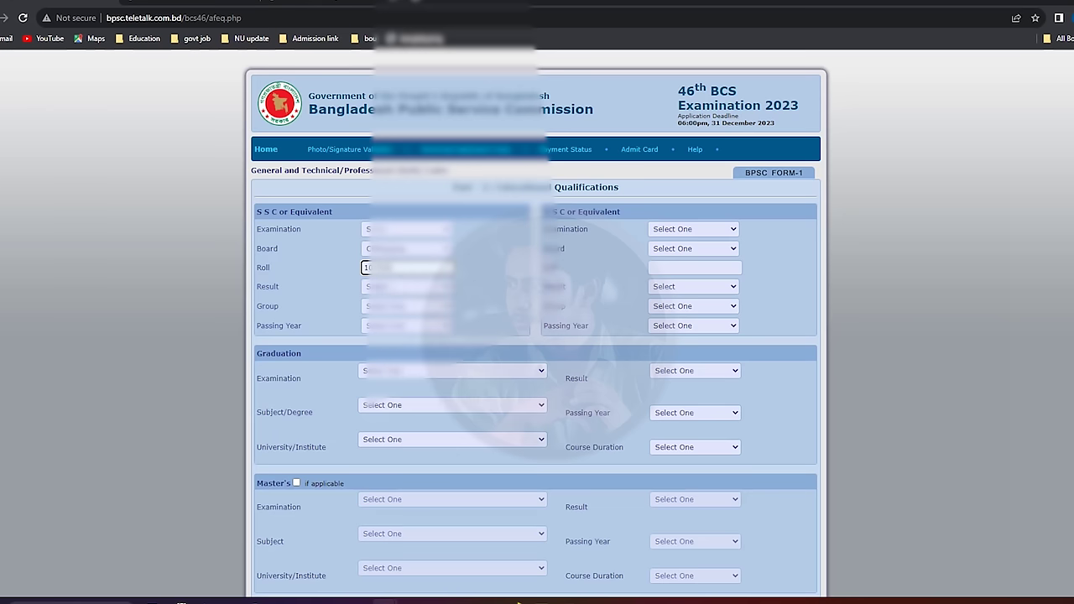
Set SSC result to GPA 5.00 on scale 5, group Science, passing year 2014.
click(407, 287)
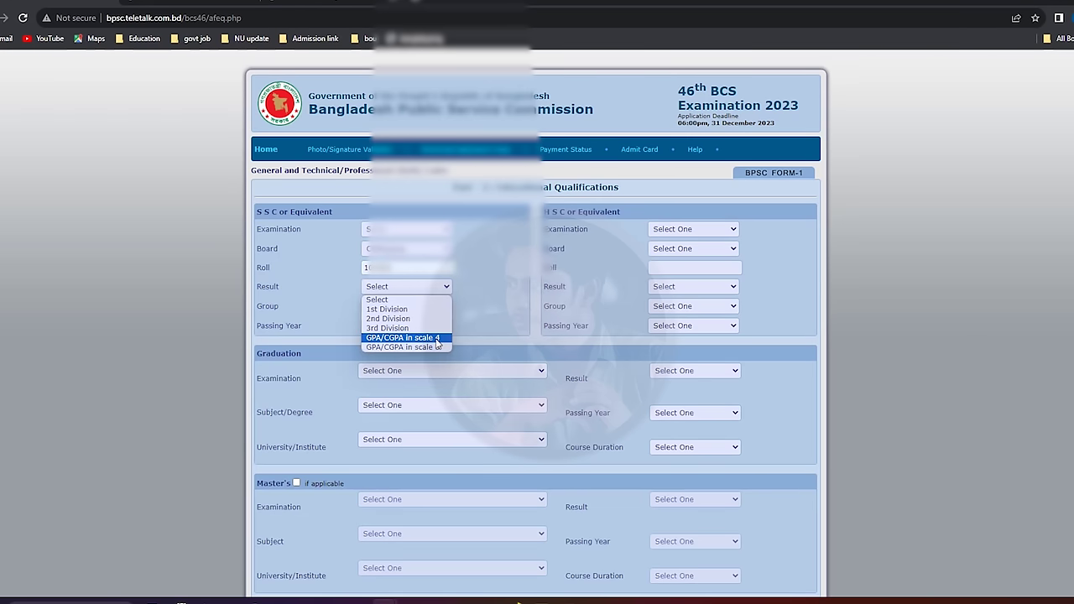
click(401, 348)
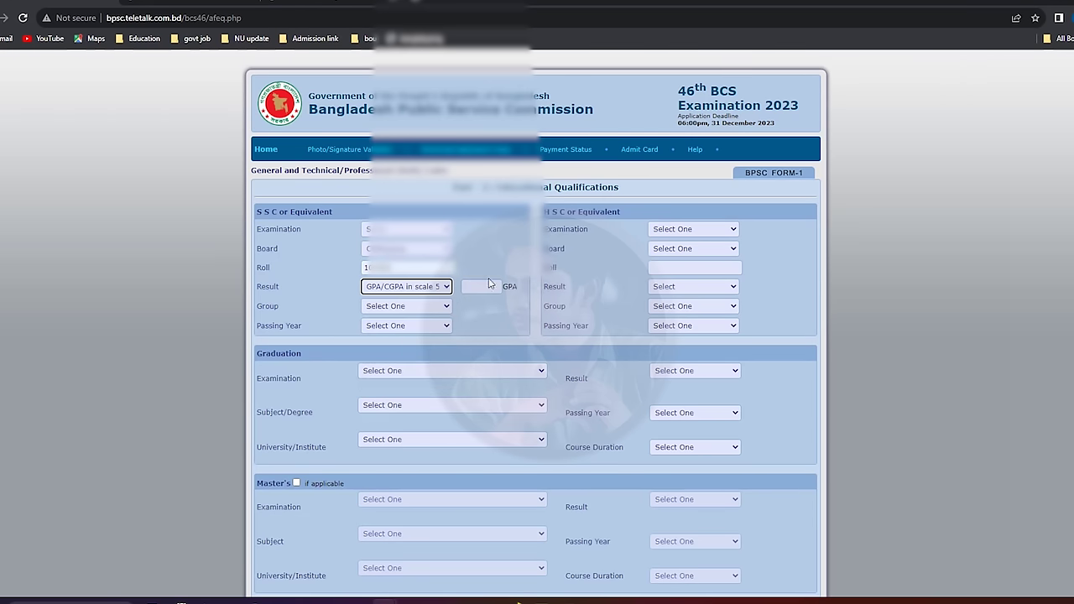
click(486, 285)
click(484, 314)
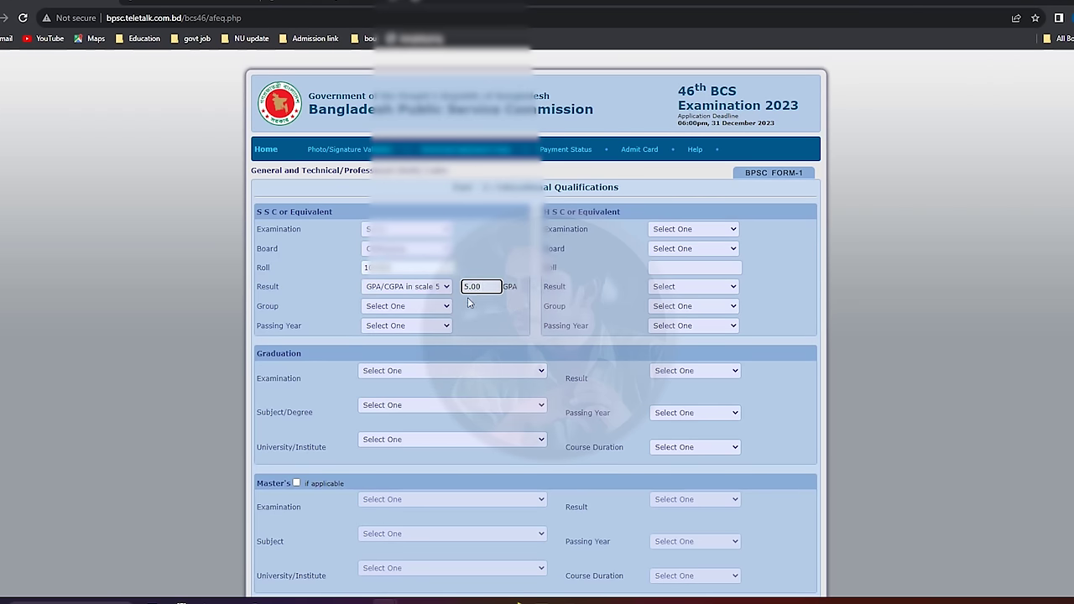
click(404, 306)
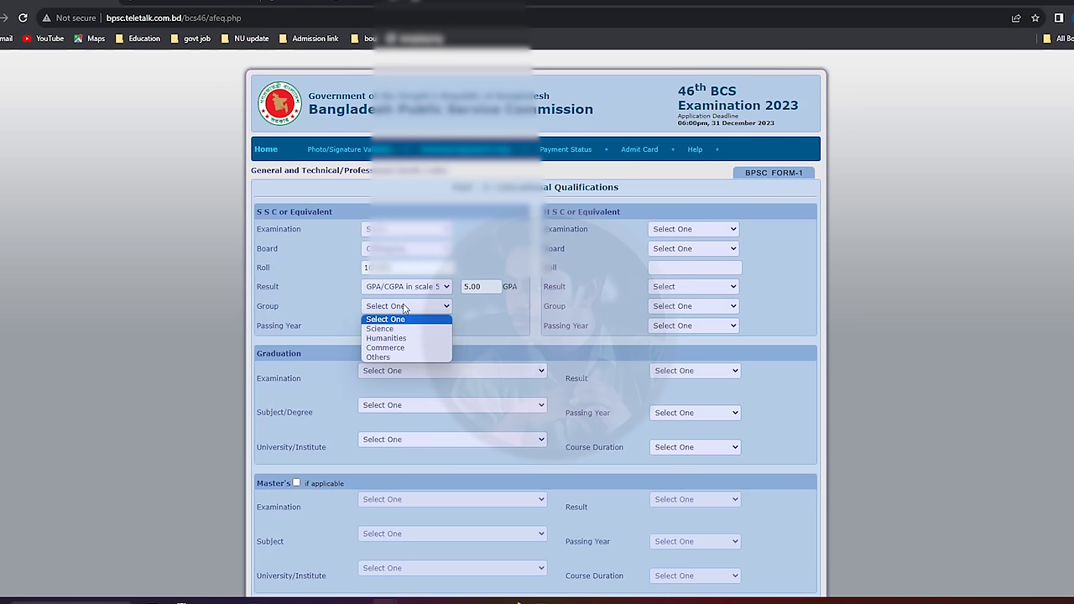
click(431, 328)
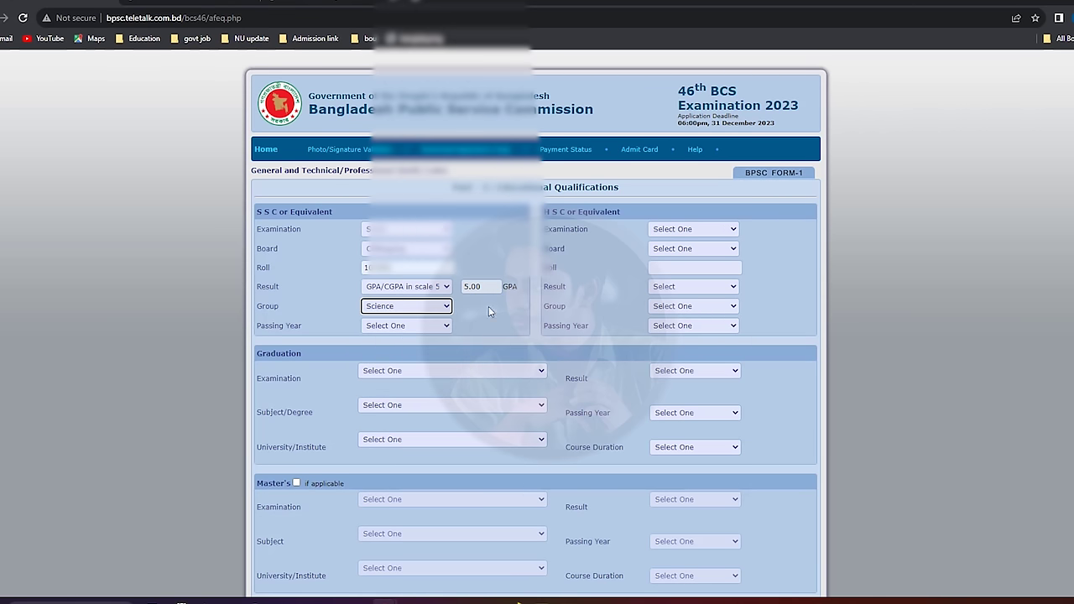
click(411, 327)
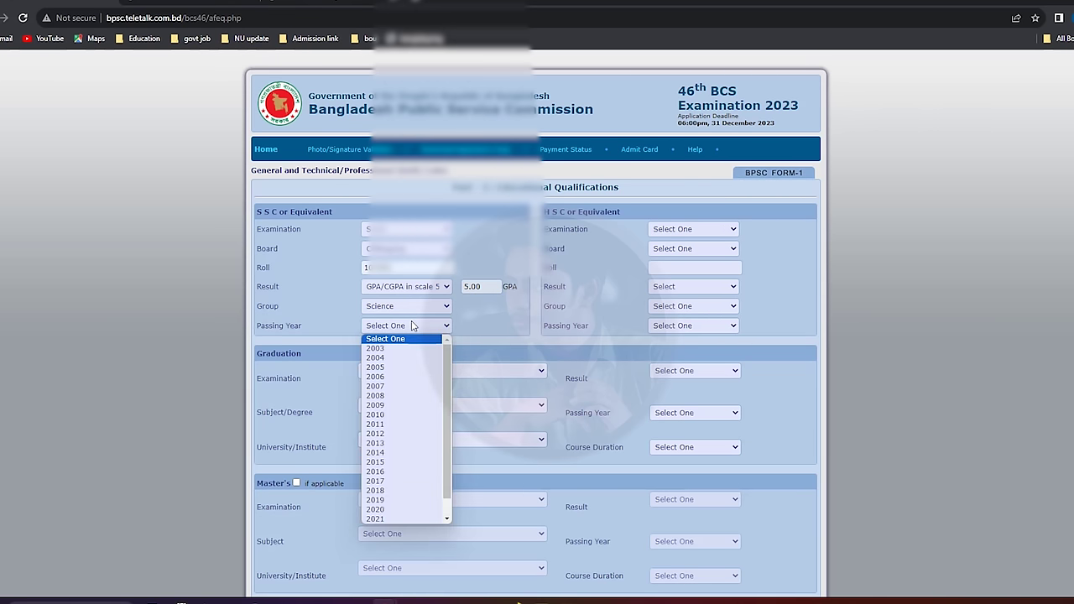
text(2014)
key(Return)
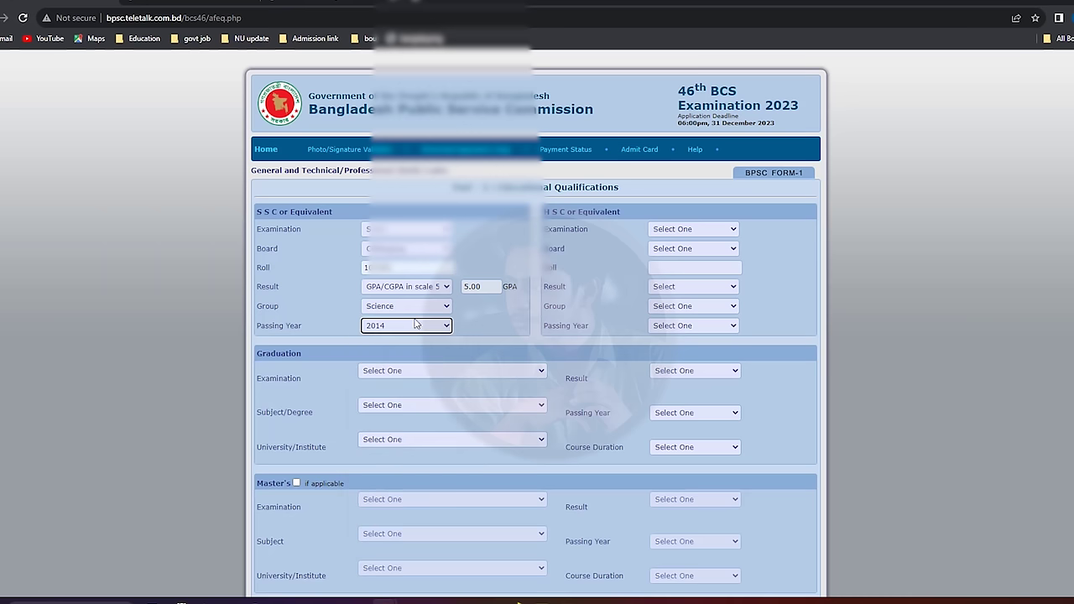
click(664, 232)
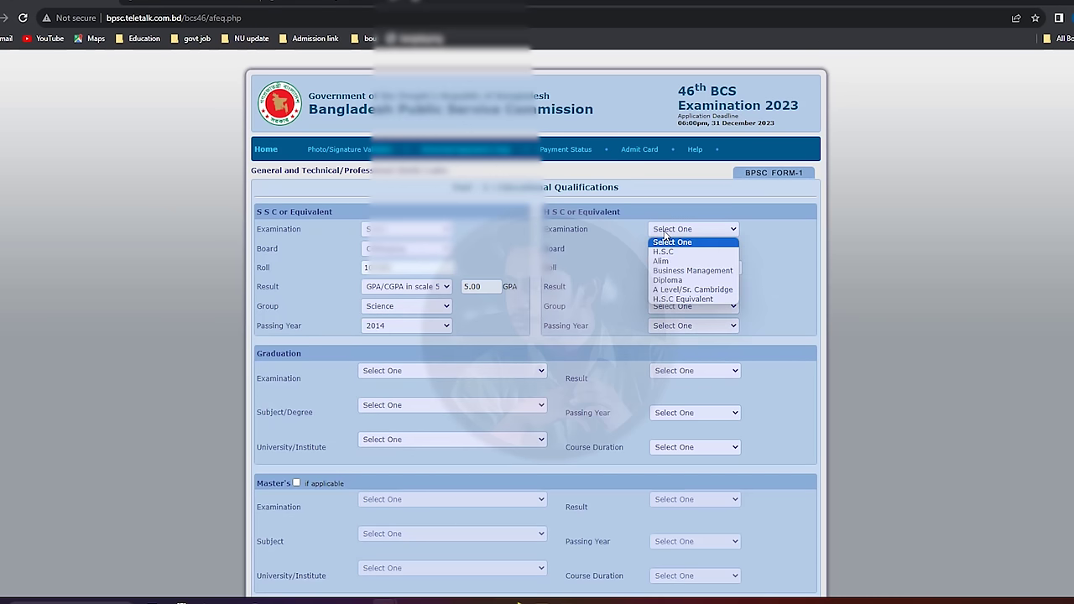
Select H.S.C in the HSC block, then browse the Graduation Examination options.
click(667, 250)
click(668, 252)
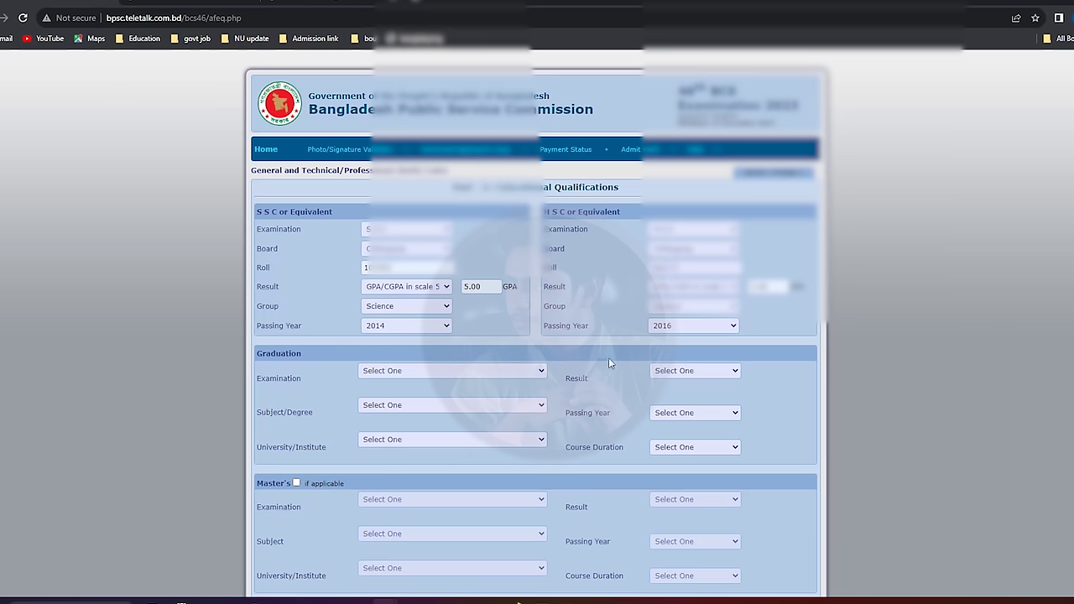
click(410, 374)
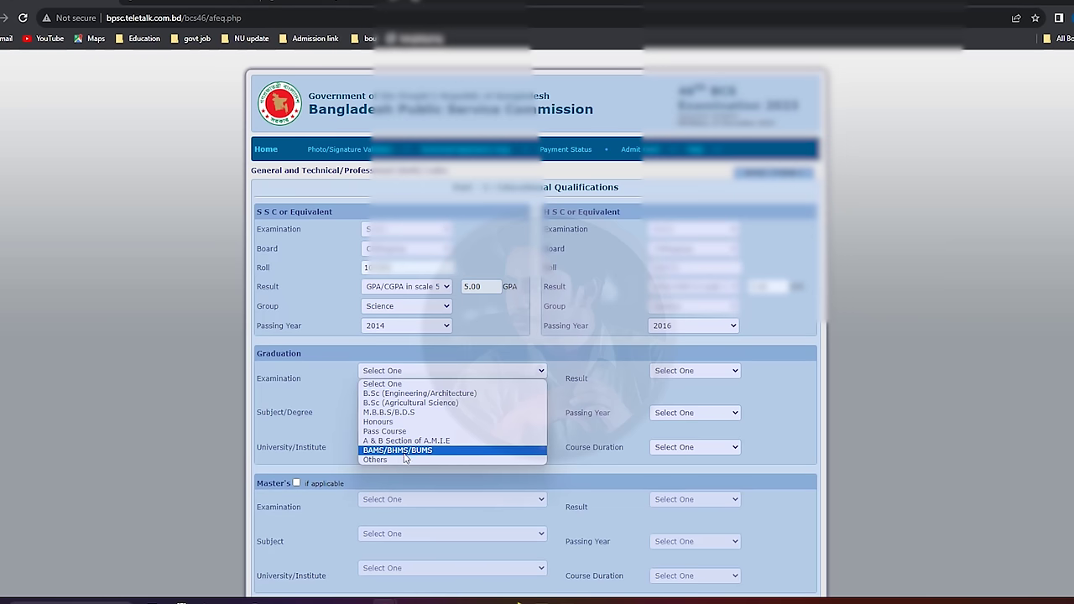
key(Up)
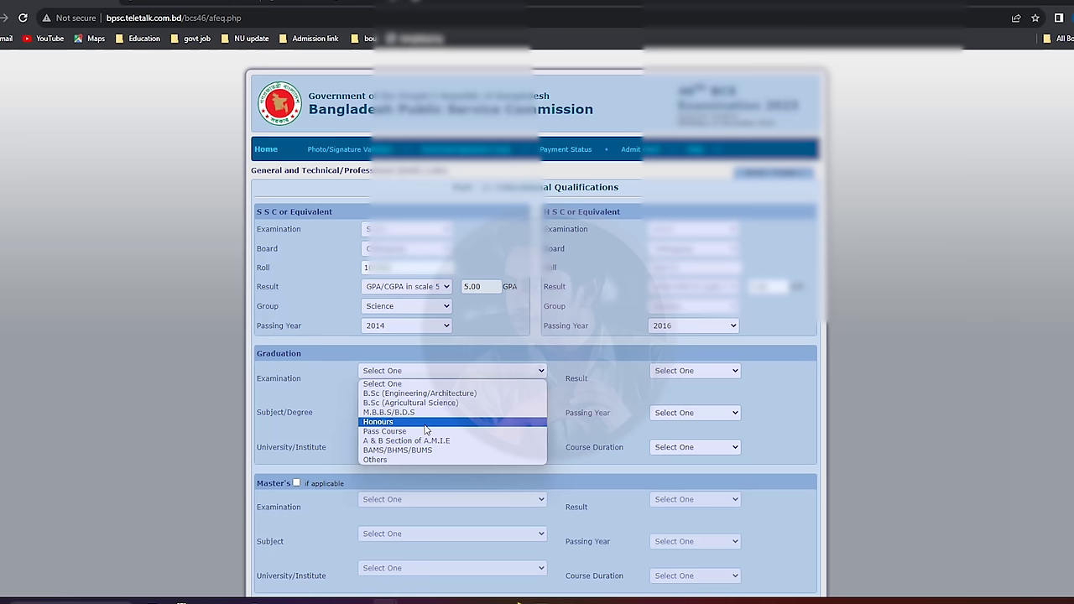
Set graduation to Honours in Mathematics [139] at National University.
click(426, 422)
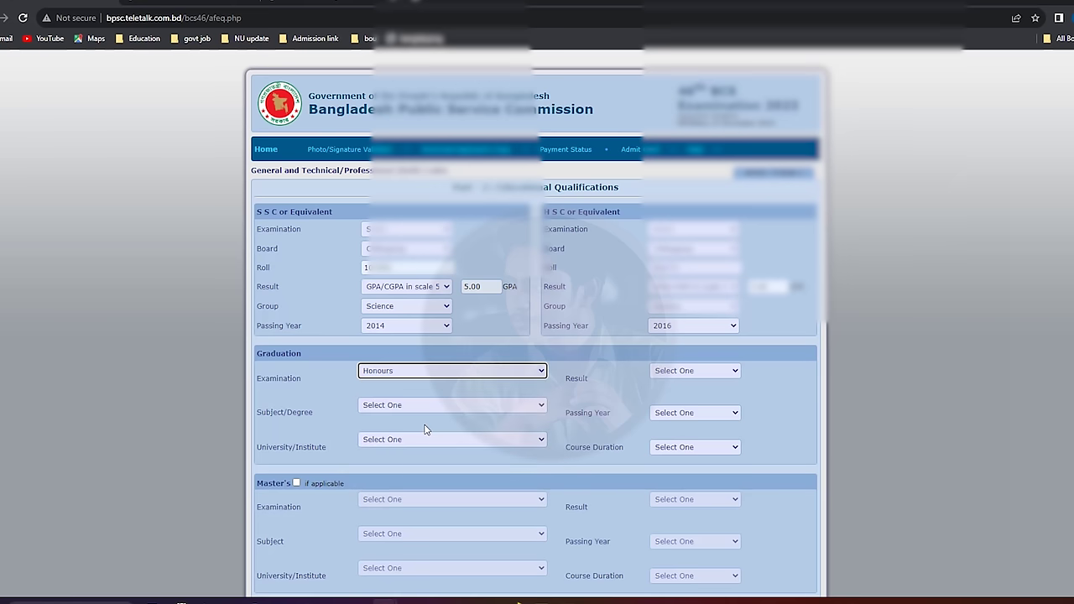
click(447, 411)
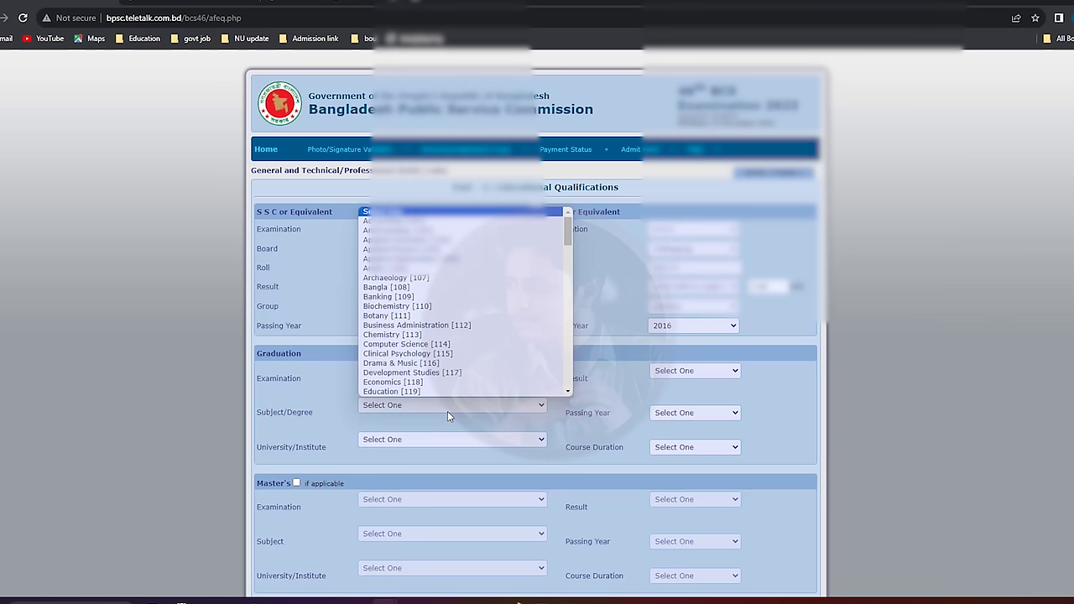
key(m)
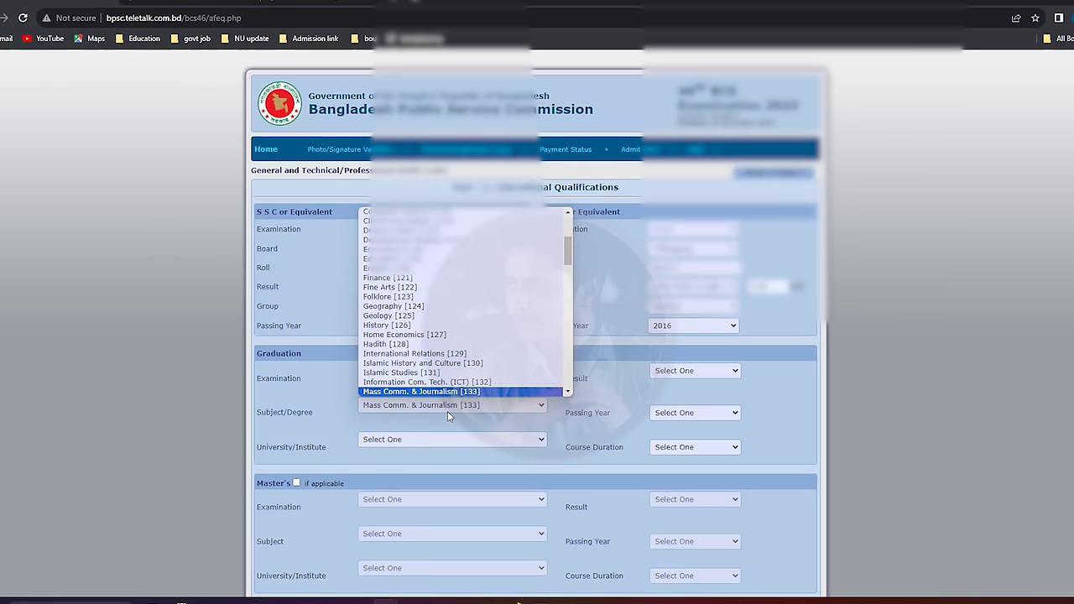
key(Down)
key(Return)
click(445, 440)
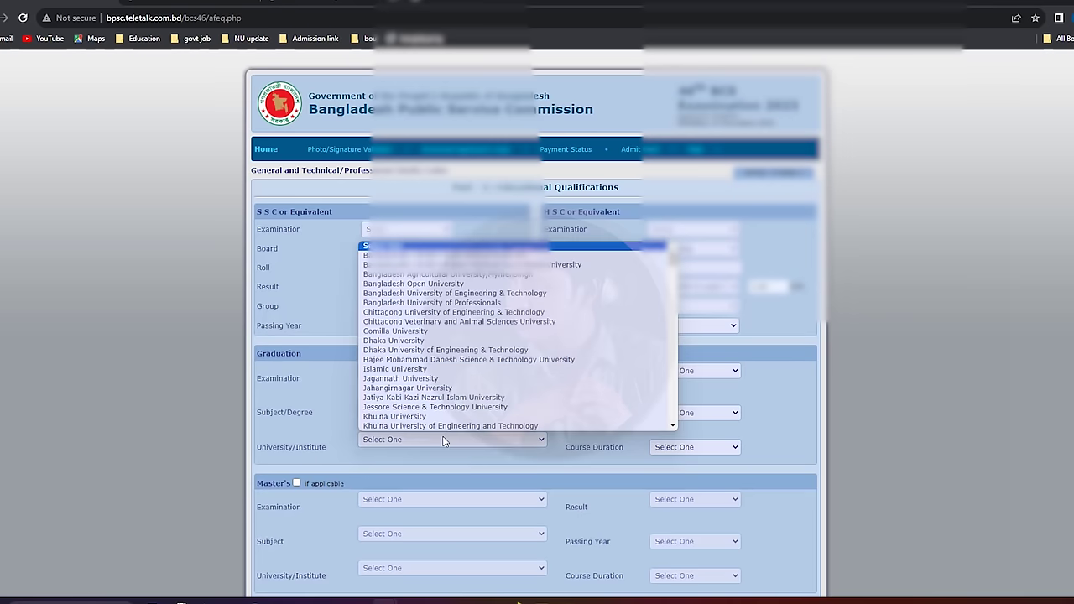
key(n)
key(Return)
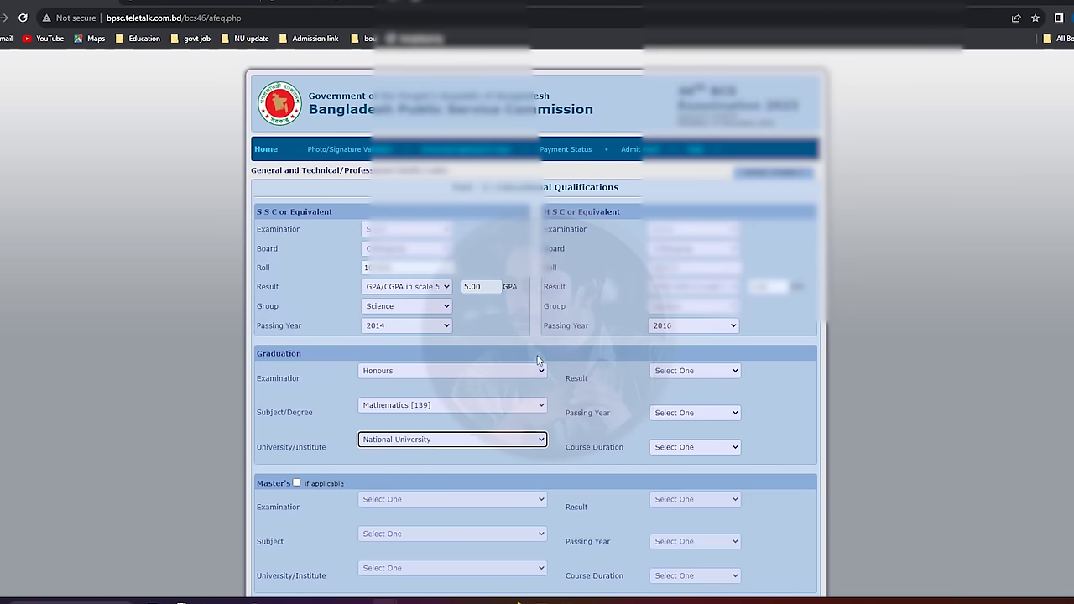
Give graduation result GPA 3.25 on scale 4, passing year 2021, course duration 04 Years.
click(684, 372)
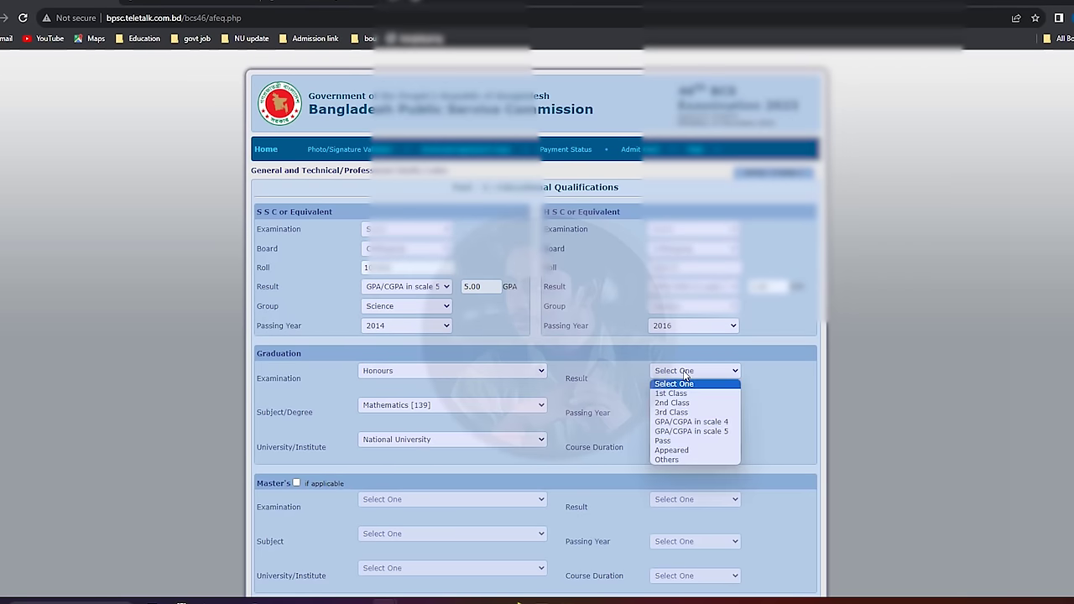
click(710, 422)
click(771, 370)
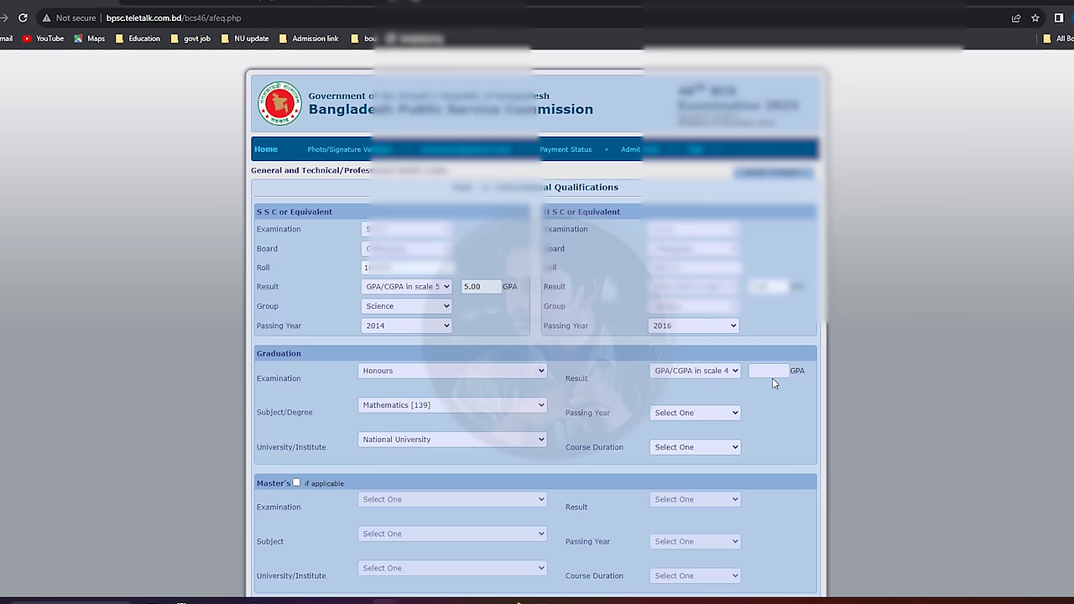
click(772, 398)
click(704, 413)
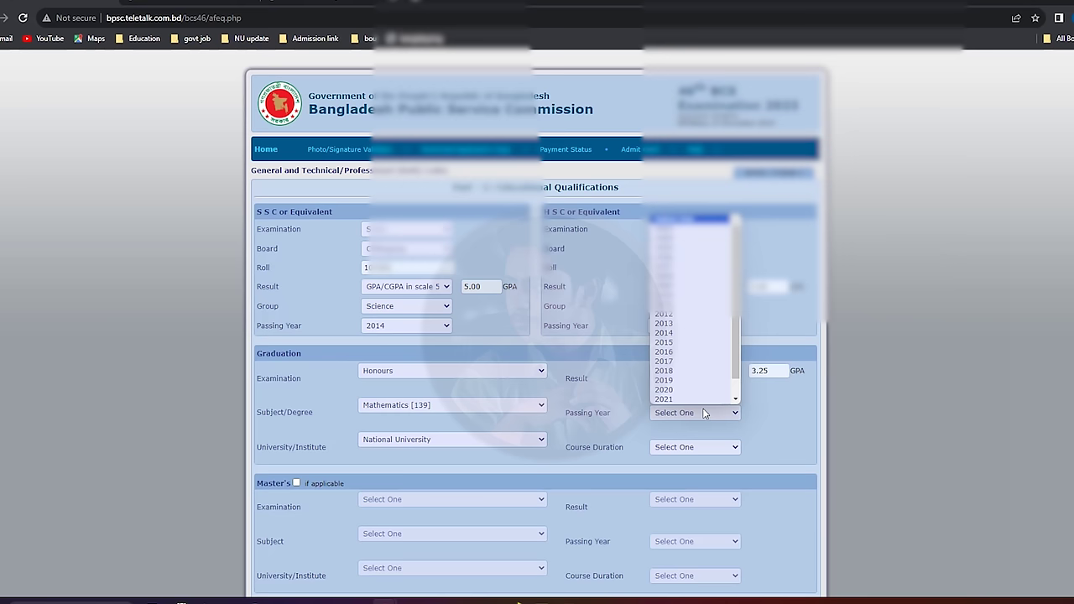
key(End)
key(Return)
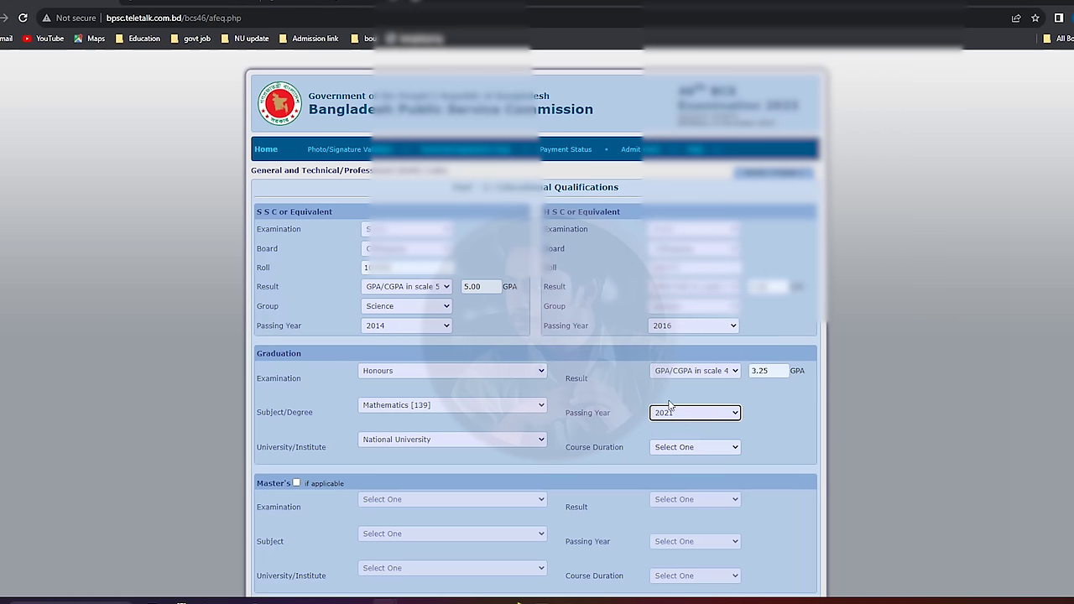
click(705, 448)
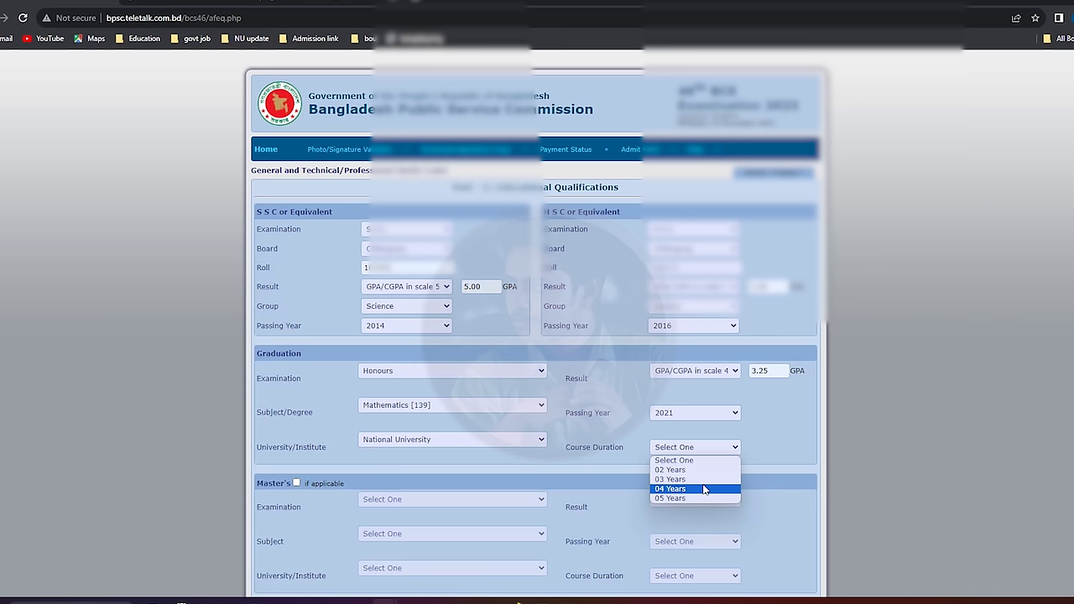
click(705, 489)
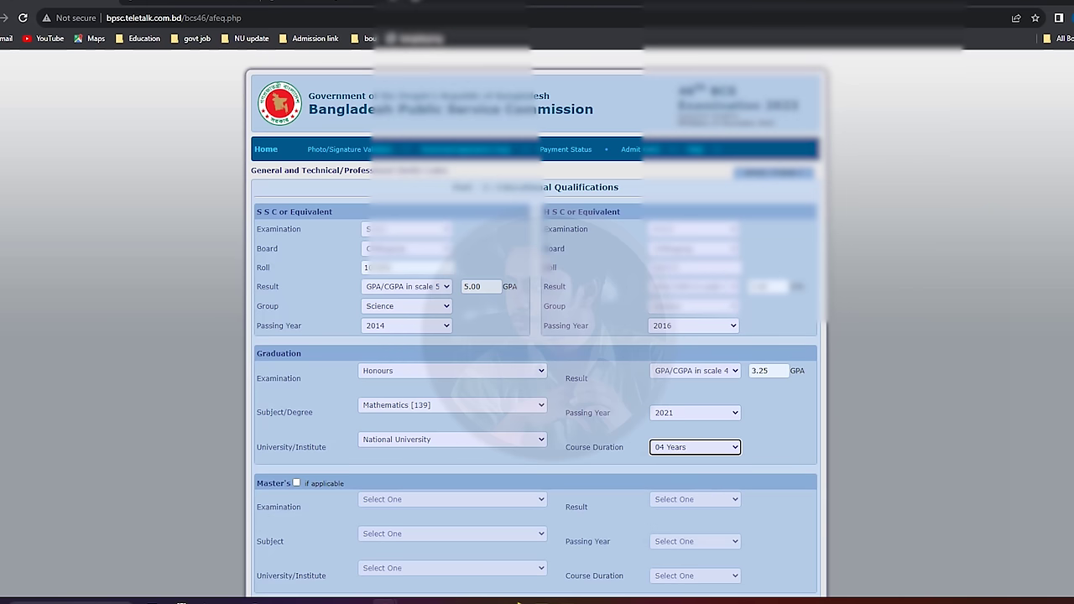
scroll(537, 335, down, 3)
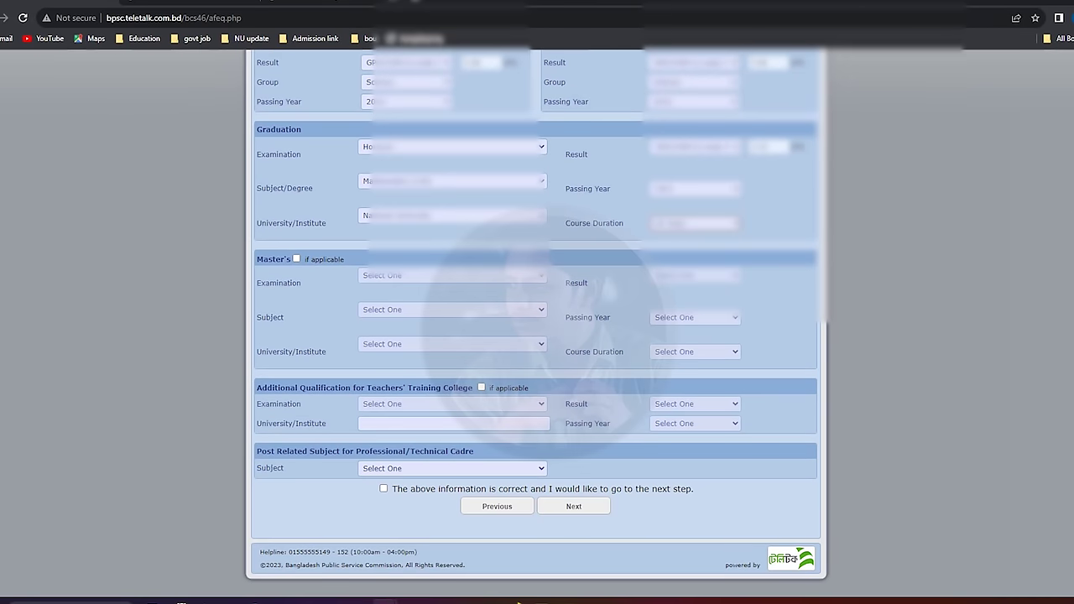
Enable the Master's qualification fields, browse them, then disable them again.
click(296, 260)
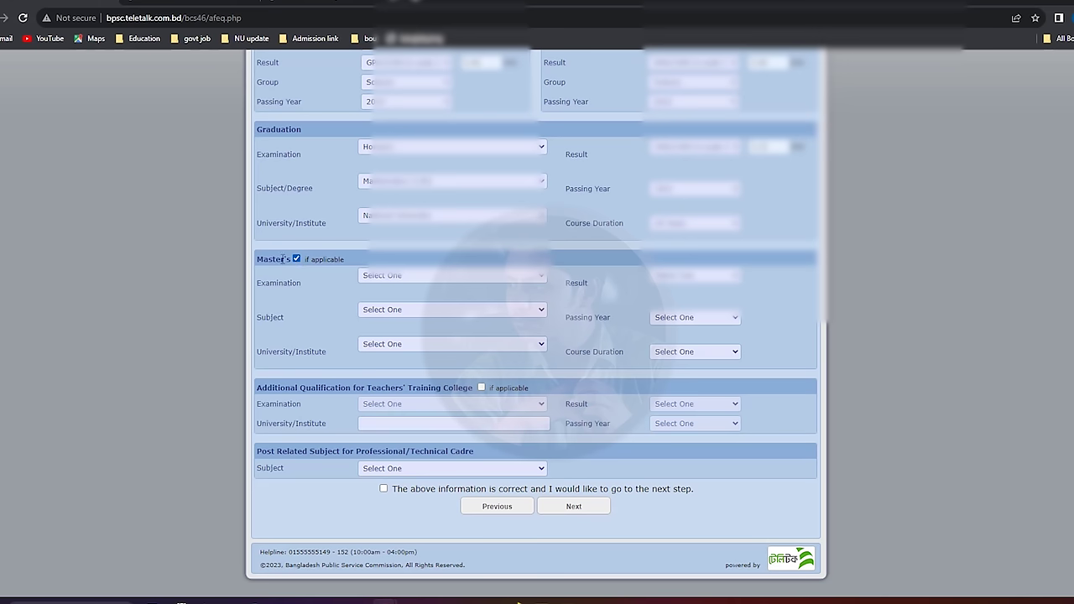
click(377, 278)
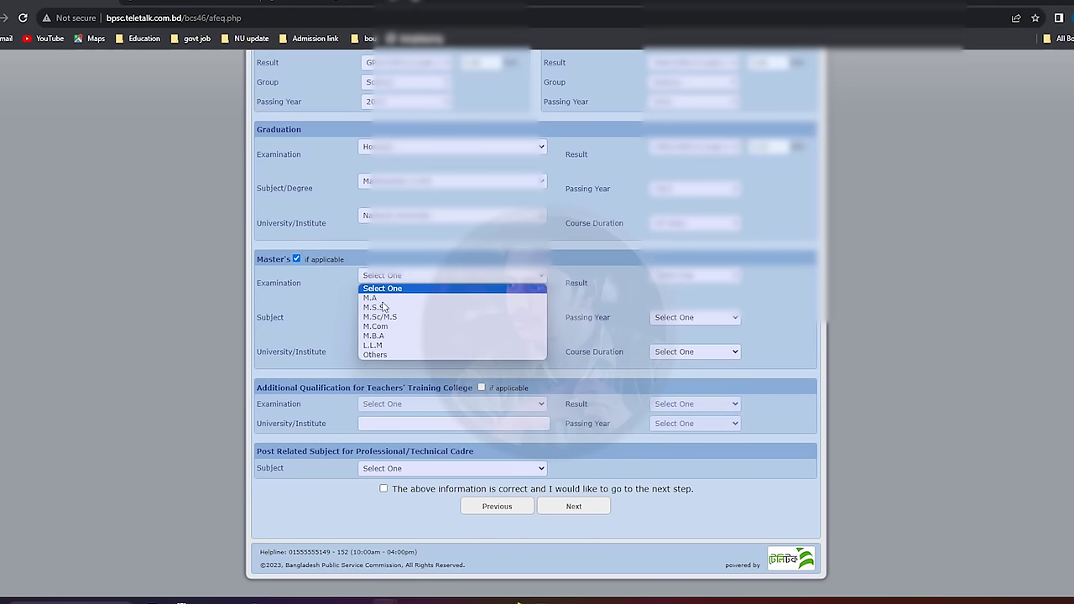
click(342, 312)
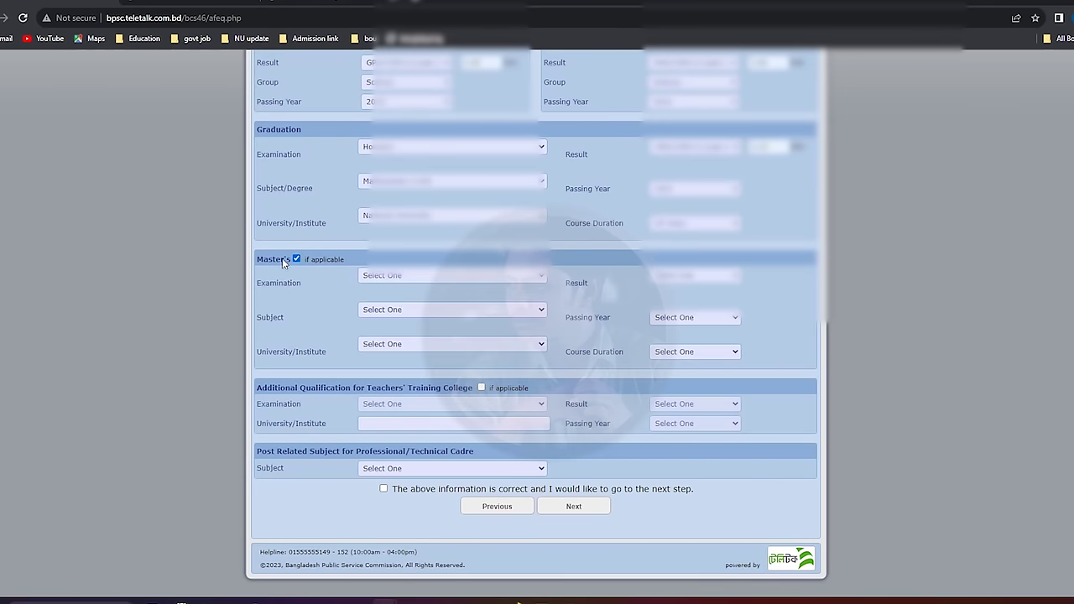
click(398, 314)
click(397, 318)
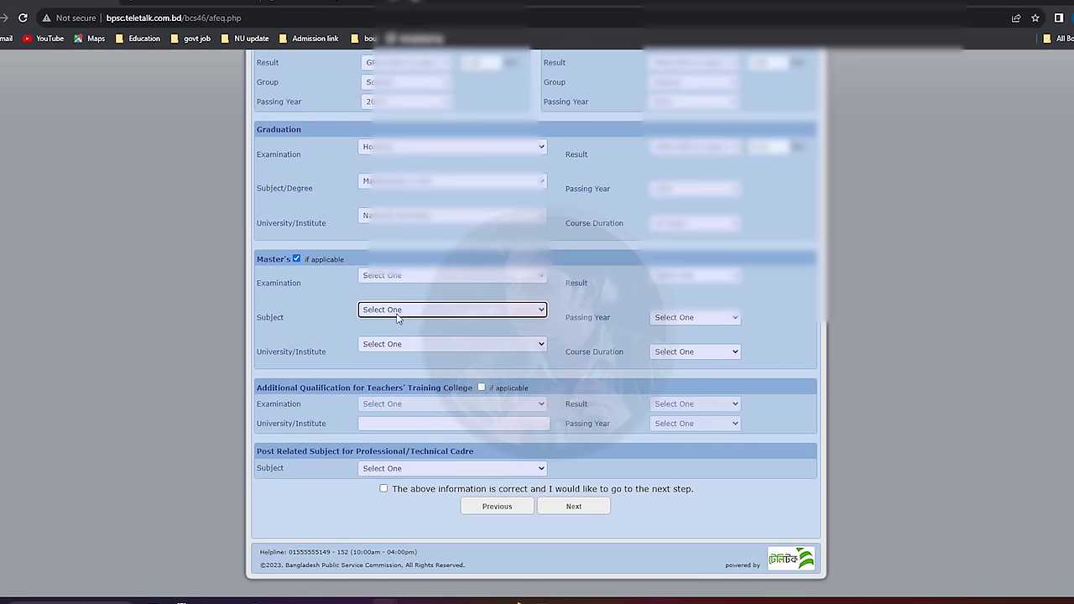
click(296, 260)
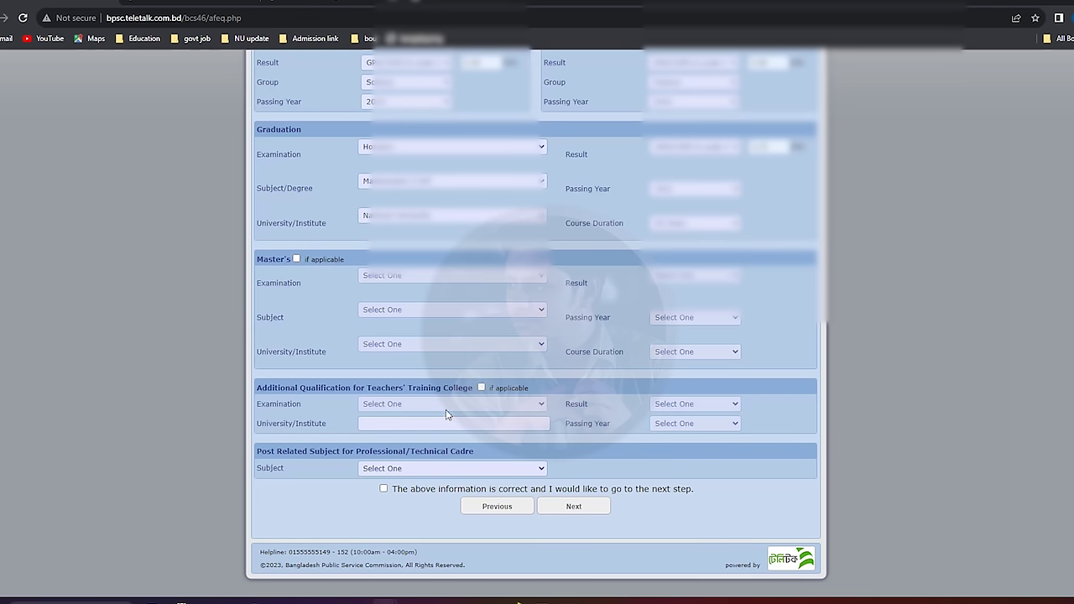
Try the Teachers' Training College fields, then mark that qualification not applicable.
click(482, 388)
click(398, 407)
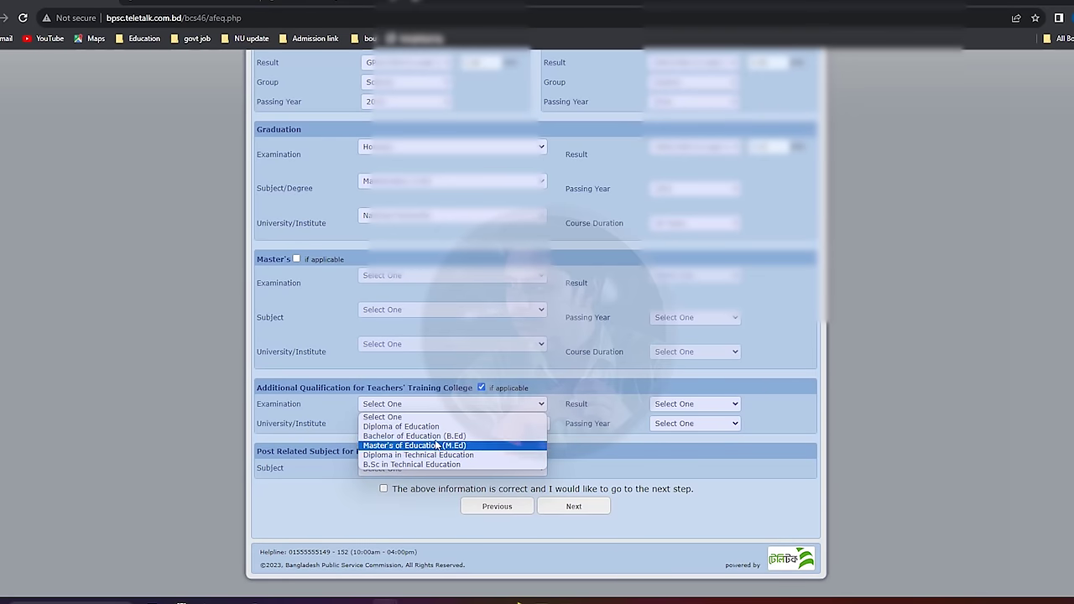
click(382, 417)
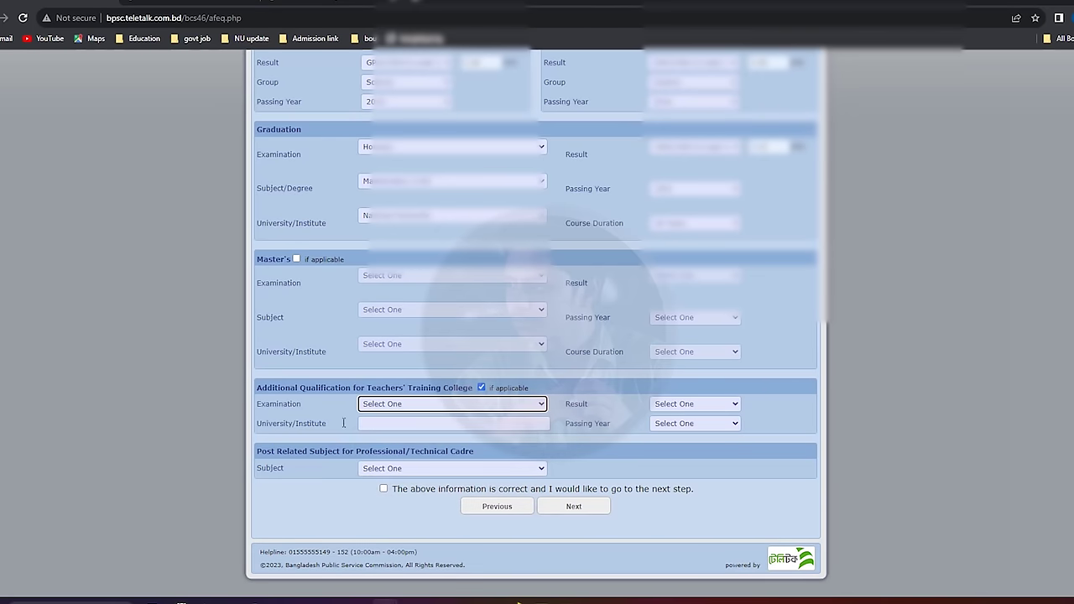
click(453, 424)
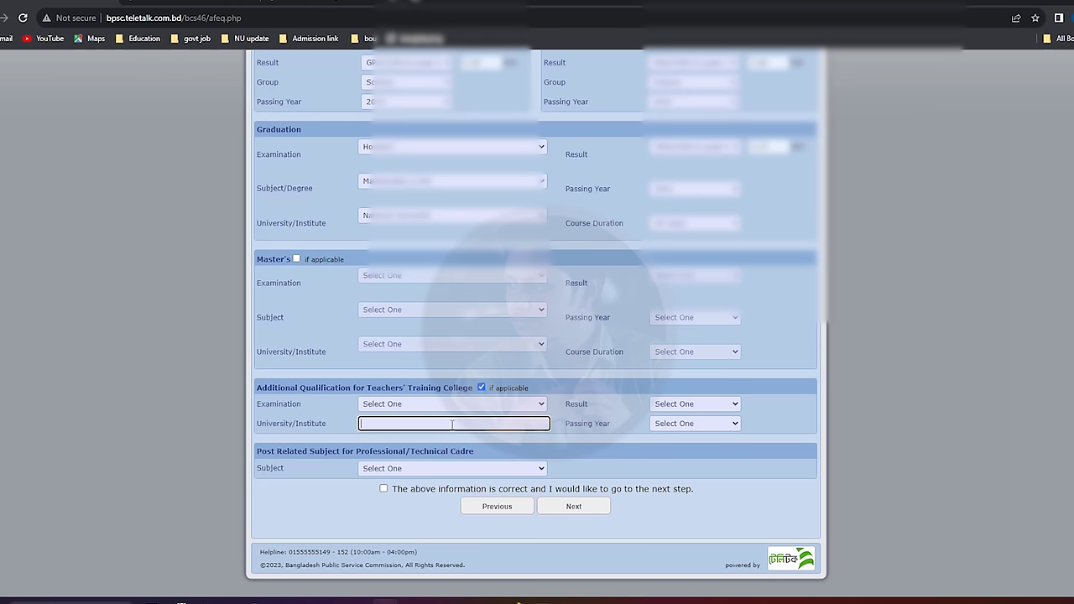
click(688, 407)
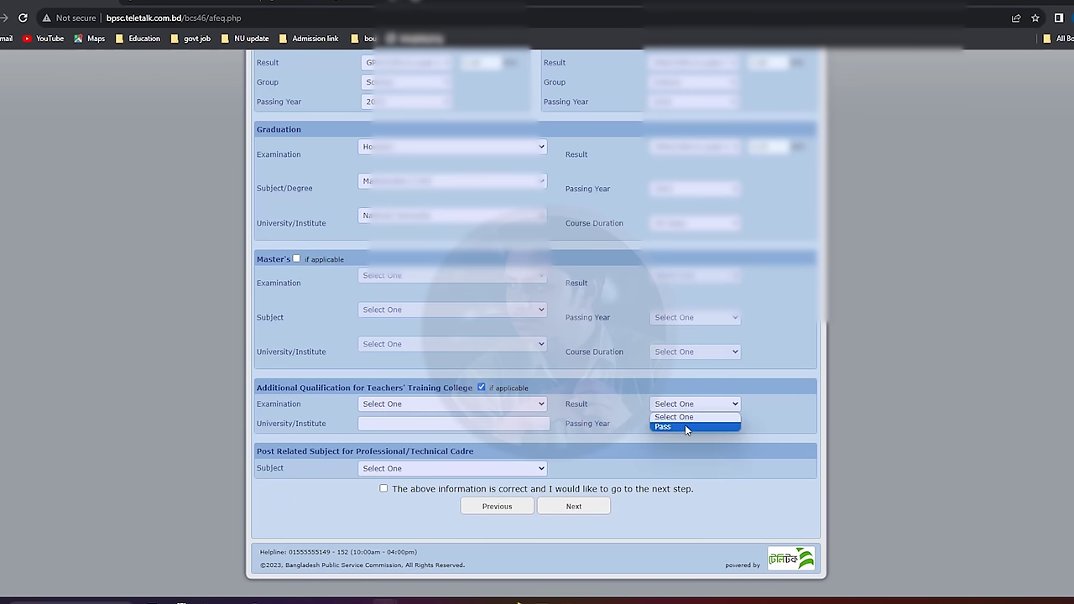
click(685, 426)
click(713, 424)
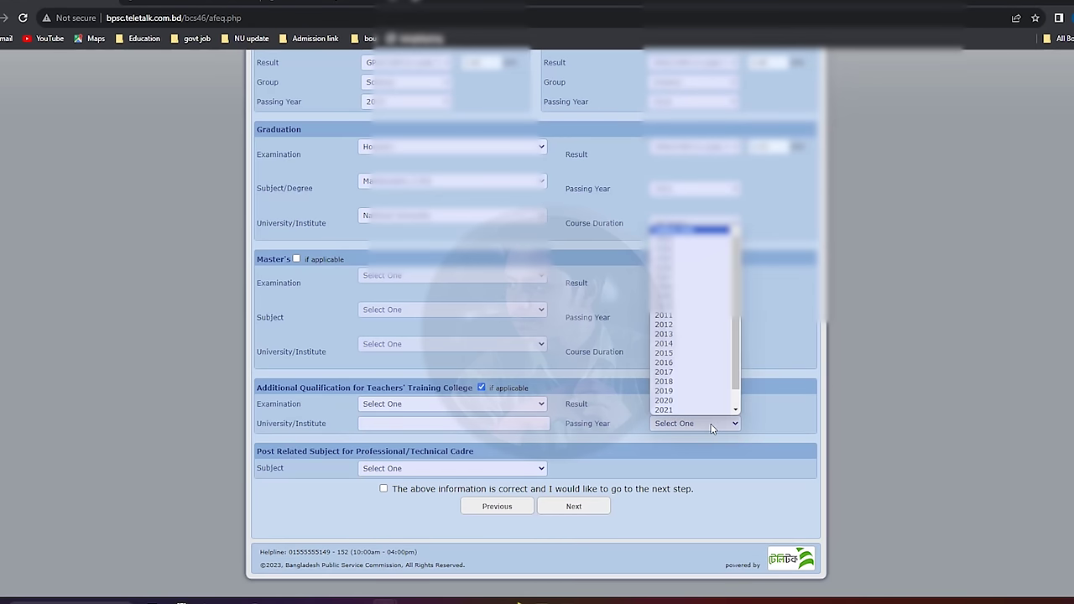
click(694, 433)
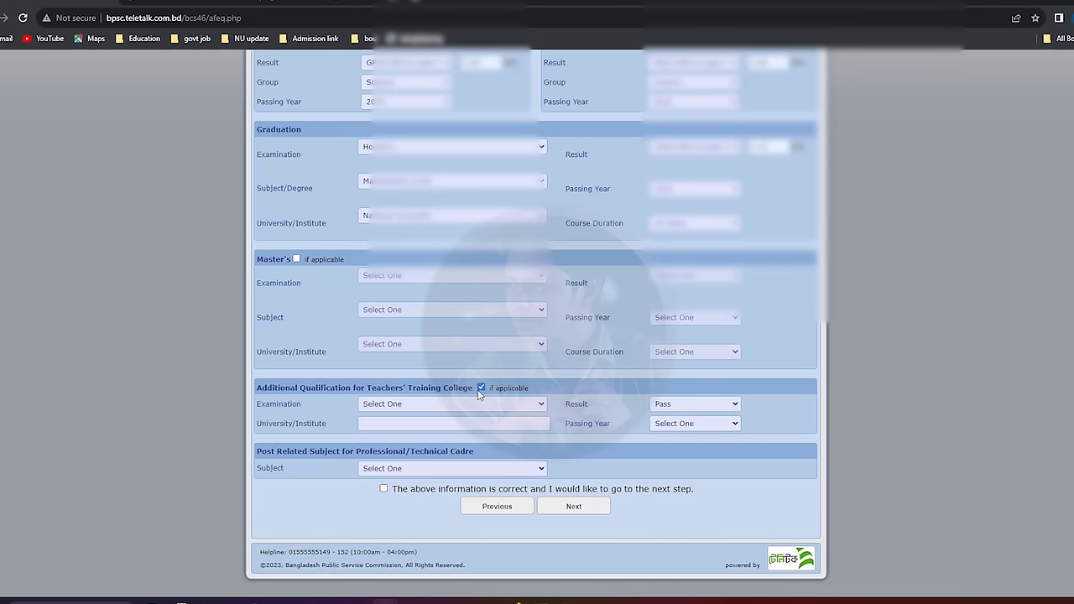
click(481, 388)
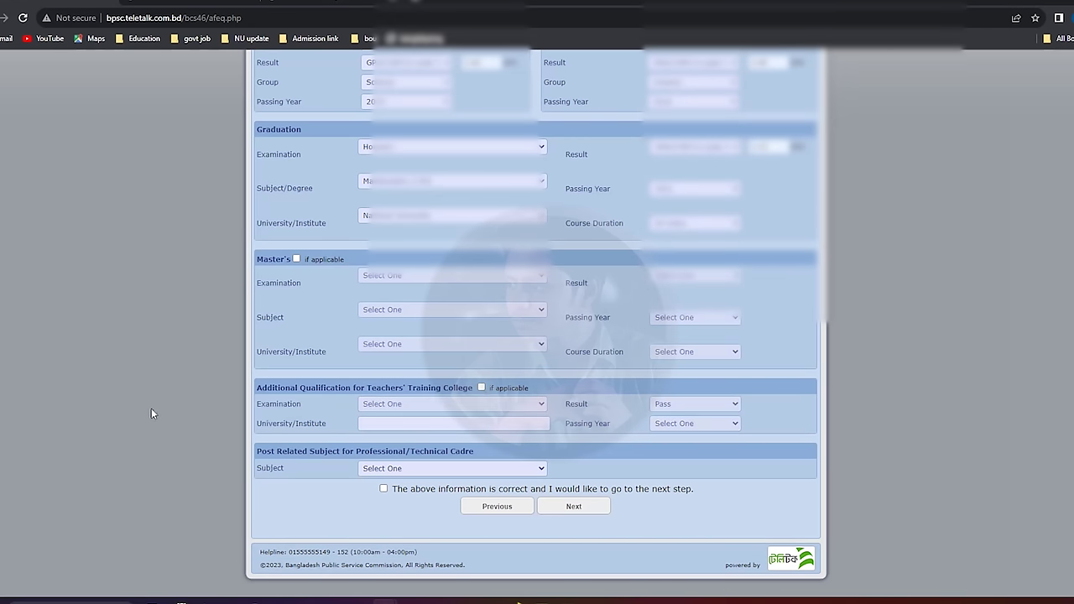
click(409, 469)
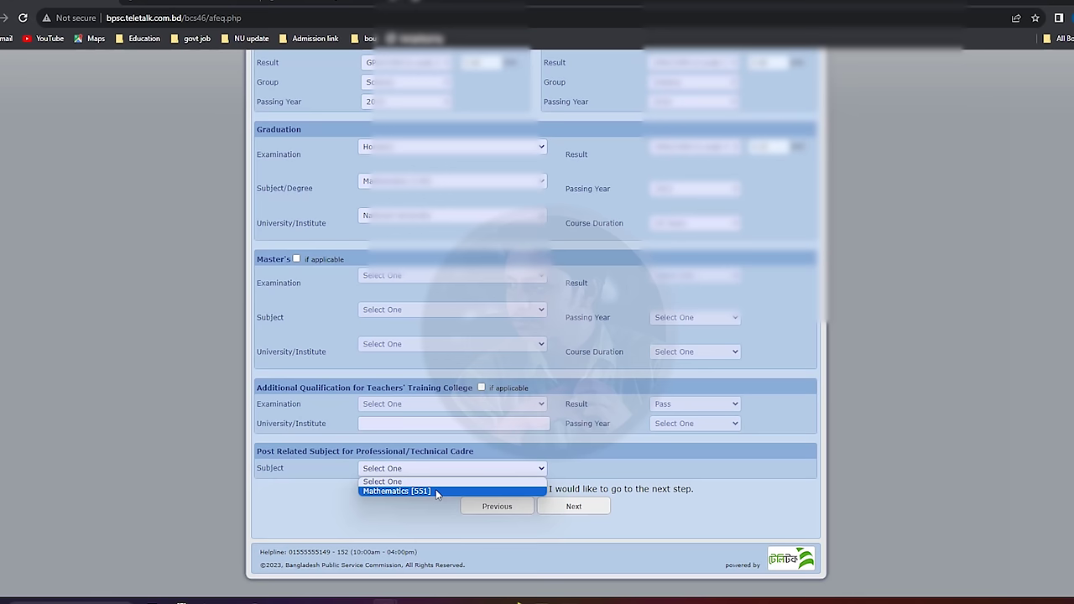
Set the post-related subject to Mathematics [551], tick the confirmation, and proceed to Cadre Option.
click(436, 491)
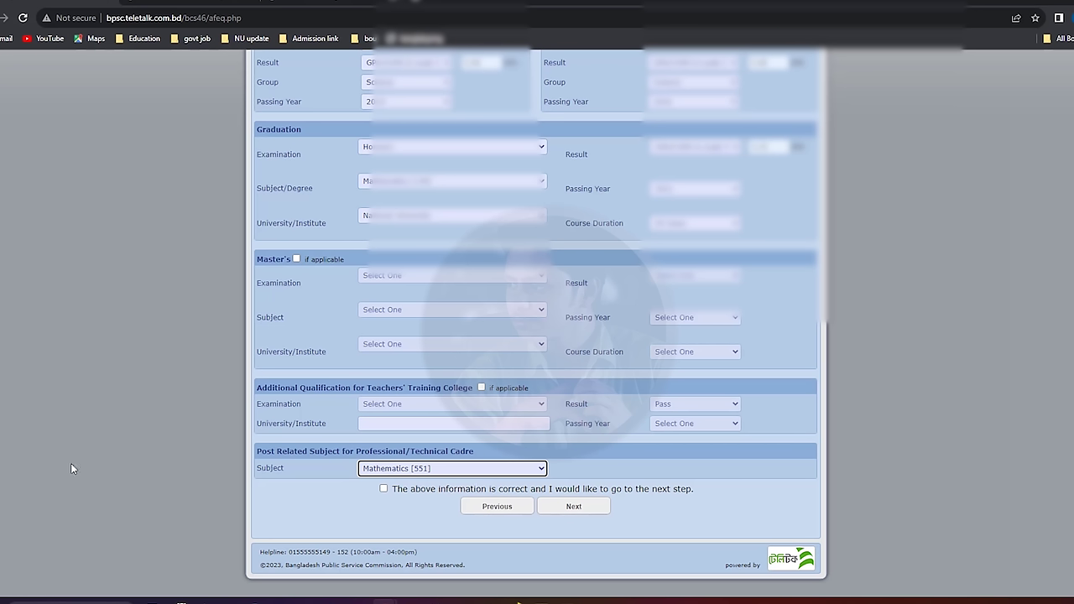
click(384, 489)
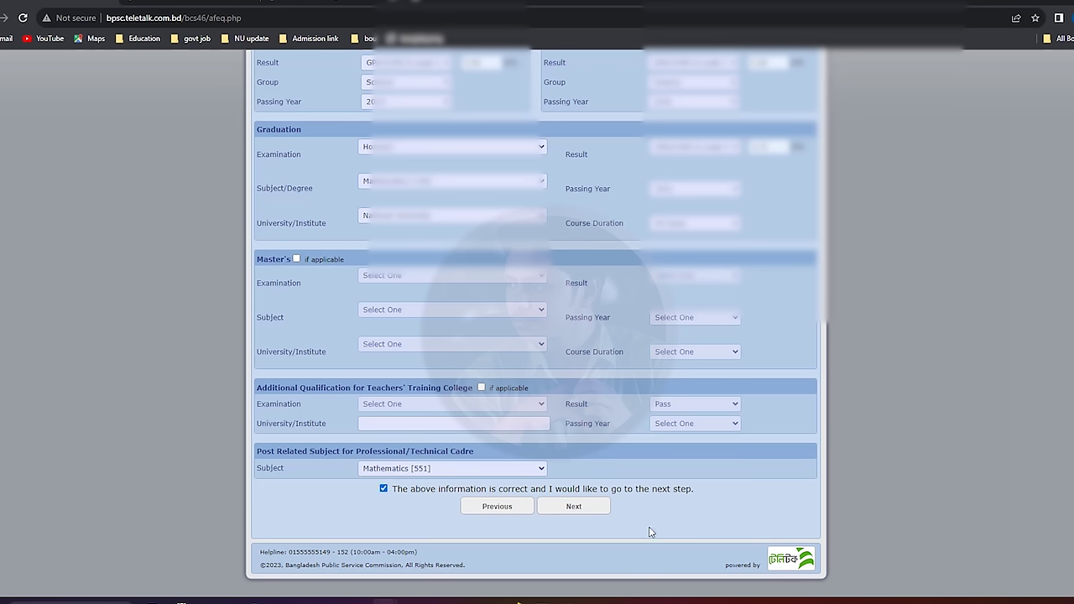
click(588, 510)
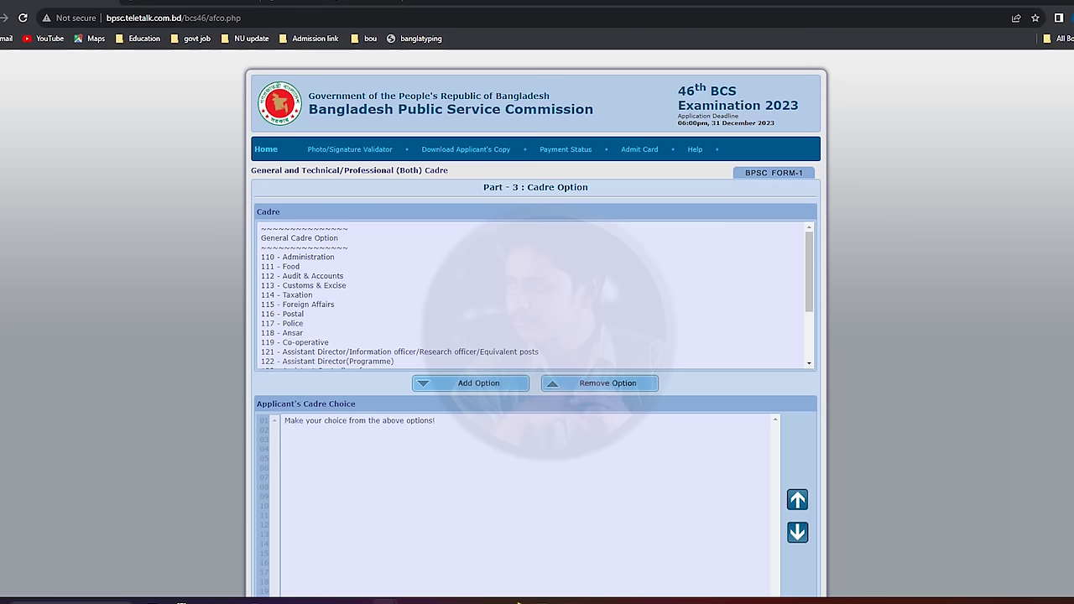
scroll(537, 335, down, 1)
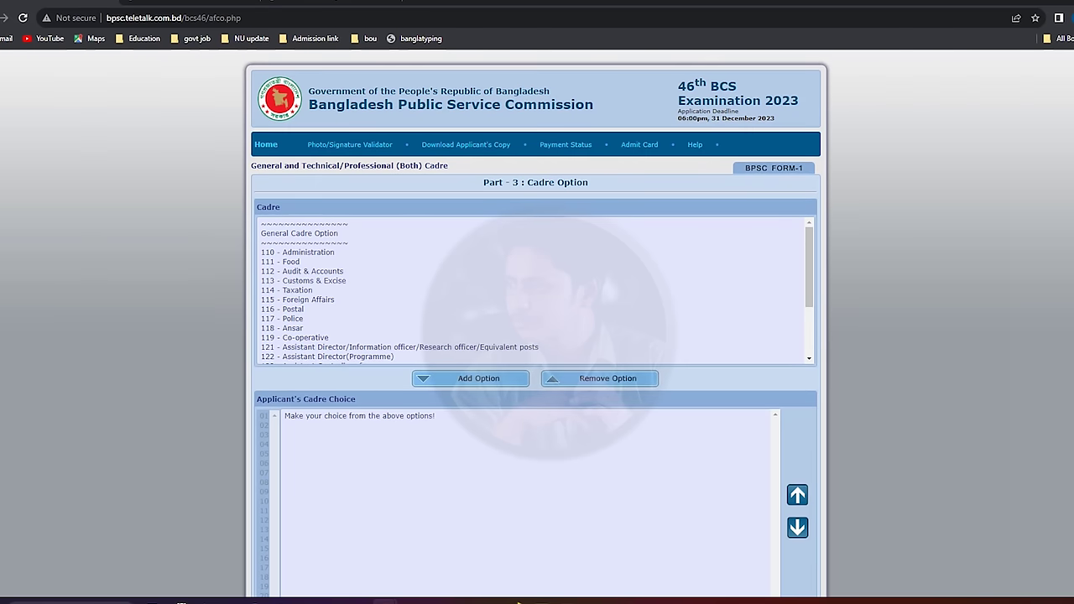
scroll(537, 336, down, 1)
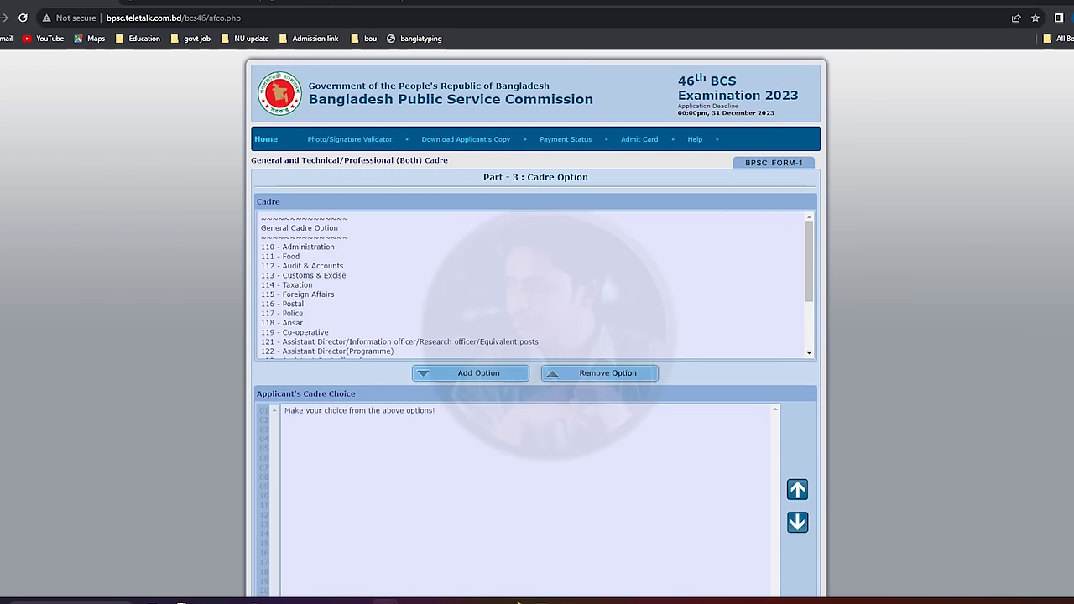
scroll(537, 336, down, 1)
scroll(537, 336, down, 1)
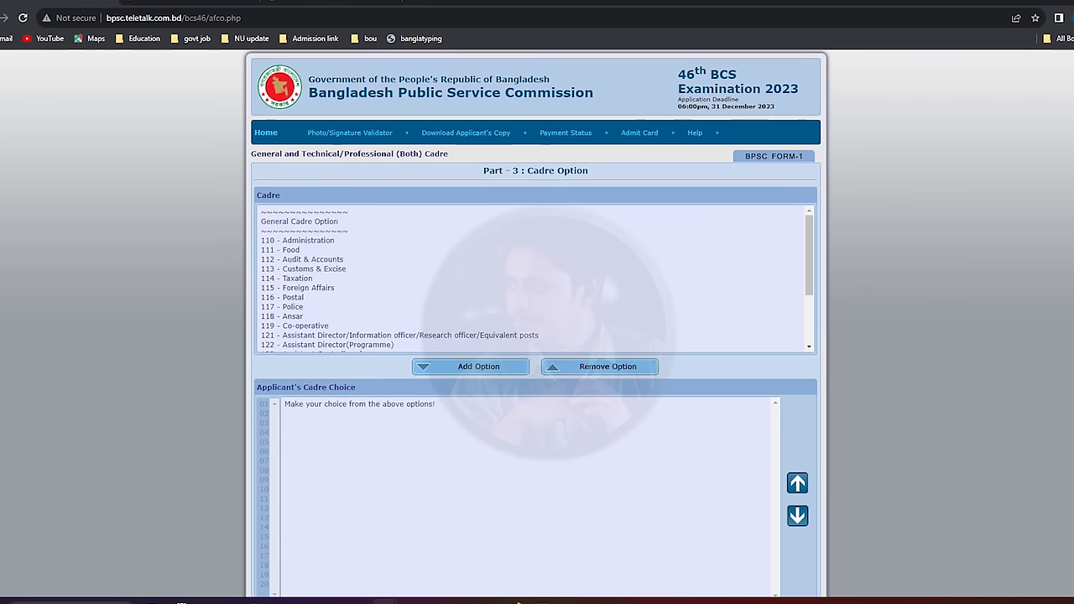
scroll(537, 336, down, 2)
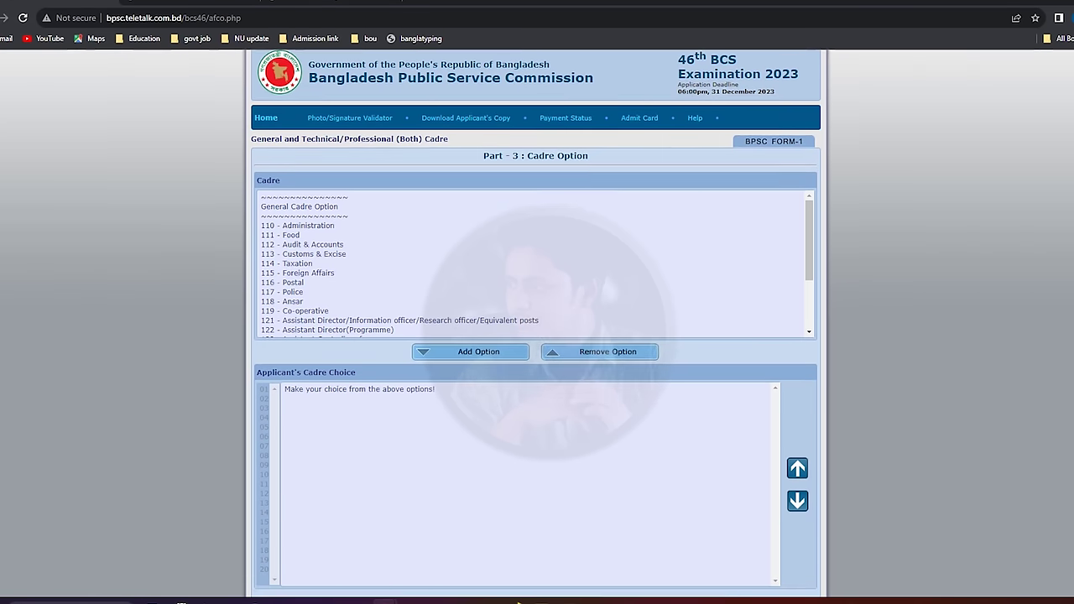
scroll(537, 336, down, 1)
scroll(537, 336, down, 1)
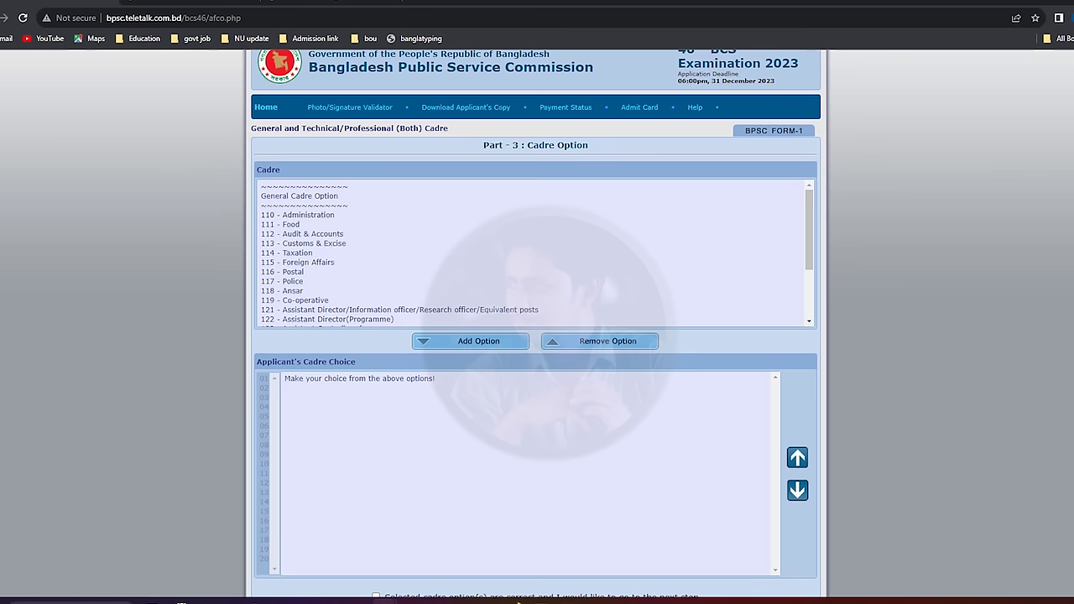
scroll(537, 336, down, 1)
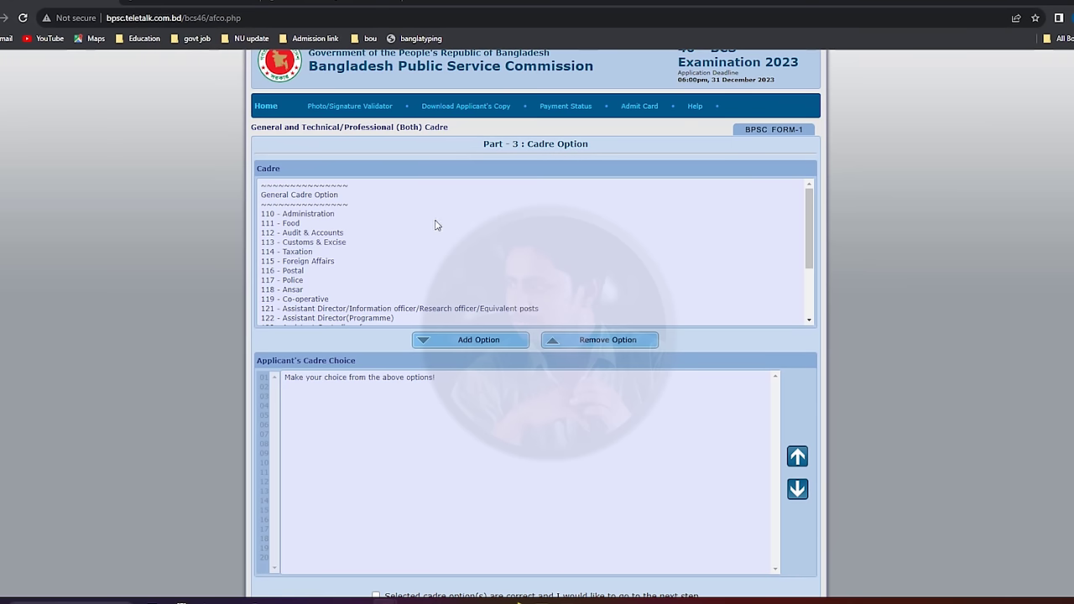
scroll(353, 243, down, 1)
scroll(390, 240, down, 3)
scroll(378, 252, up, 2)
scroll(381, 257, down, 1)
scroll(381, 257, down, 2)
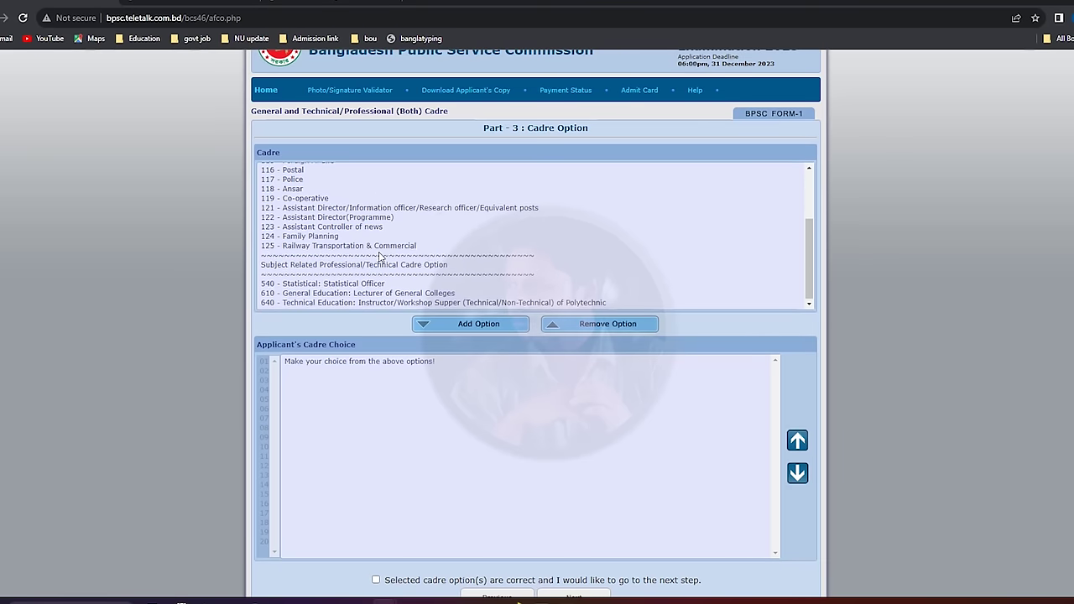
scroll(409, 287, up, 6)
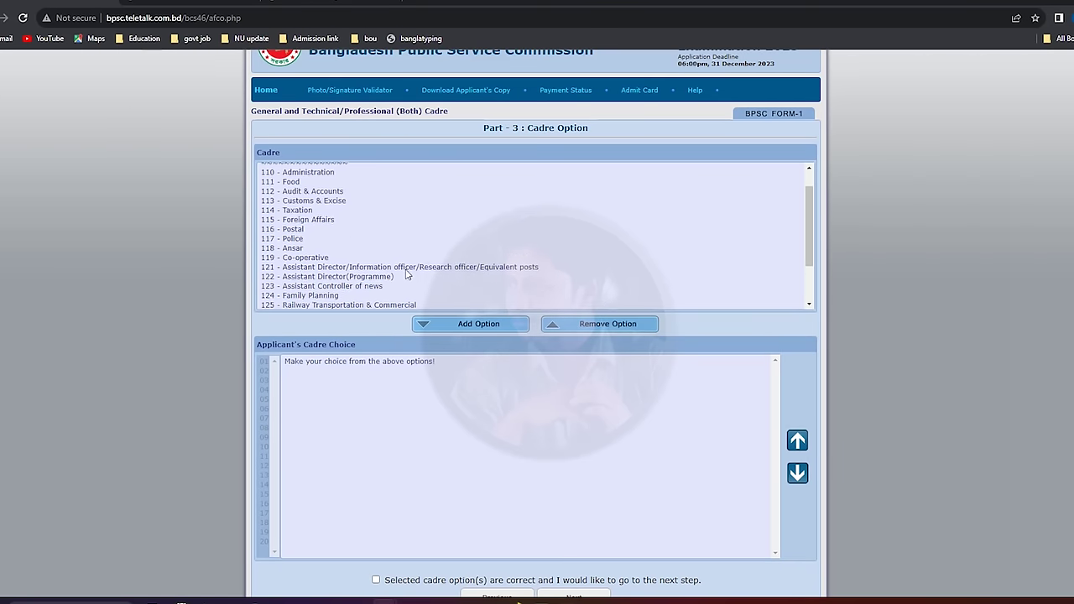
scroll(334, 308, down, 2)
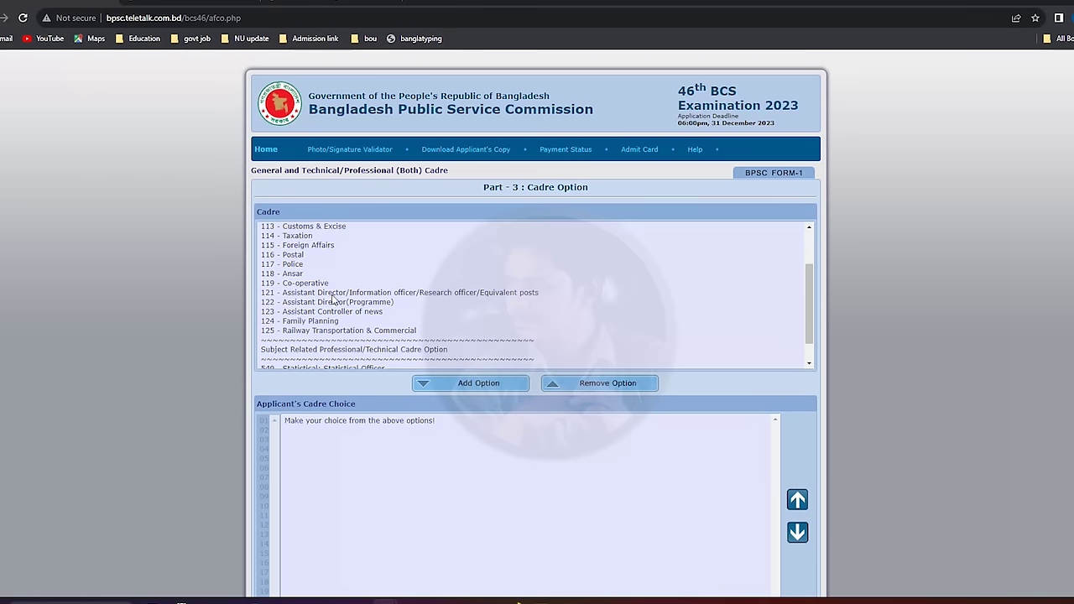
scroll(335, 306, up, 2)
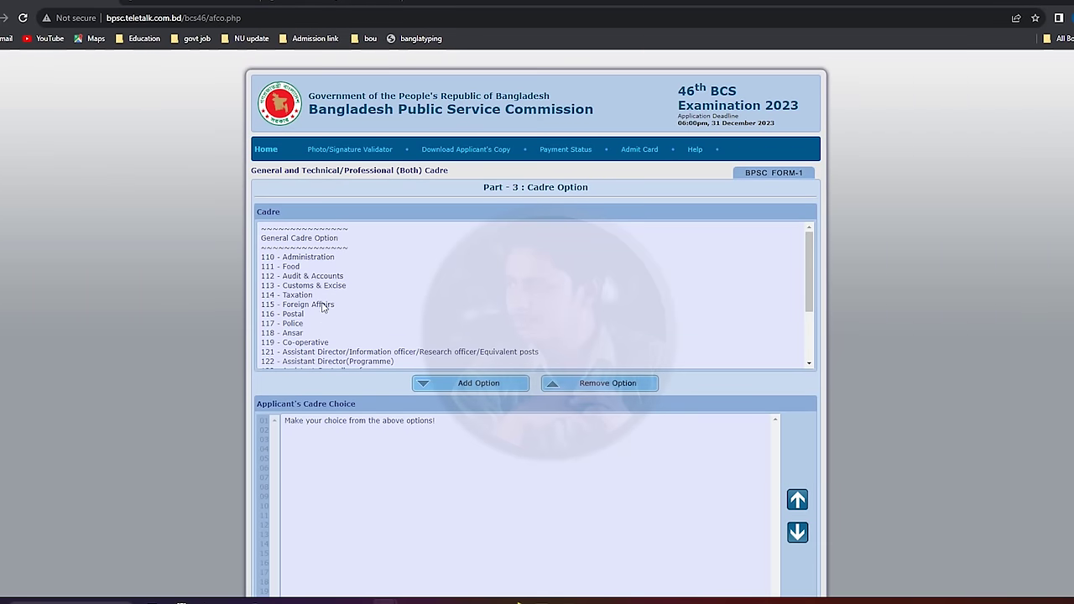
Add 115 Foreign Affairs and the 121 Assistant Director cadre to the cadre choices.
click(323, 305)
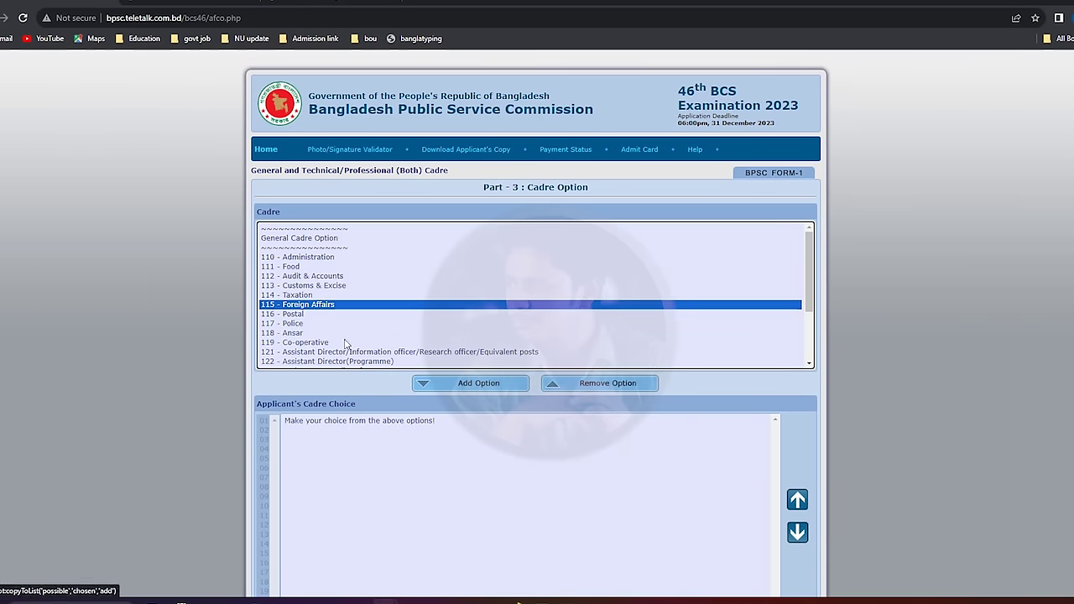
click(488, 388)
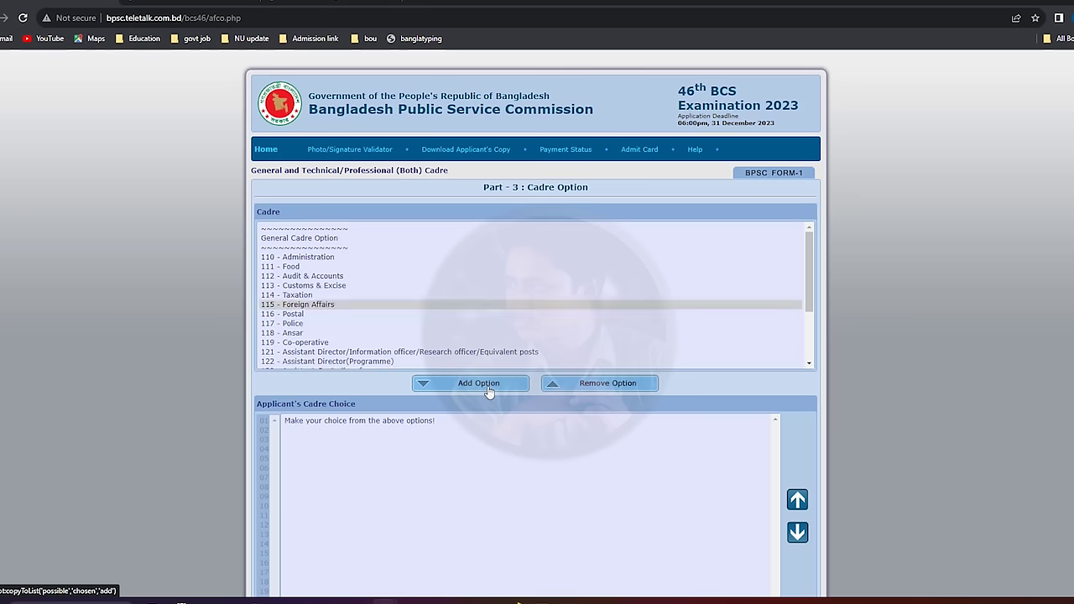
click(315, 295)
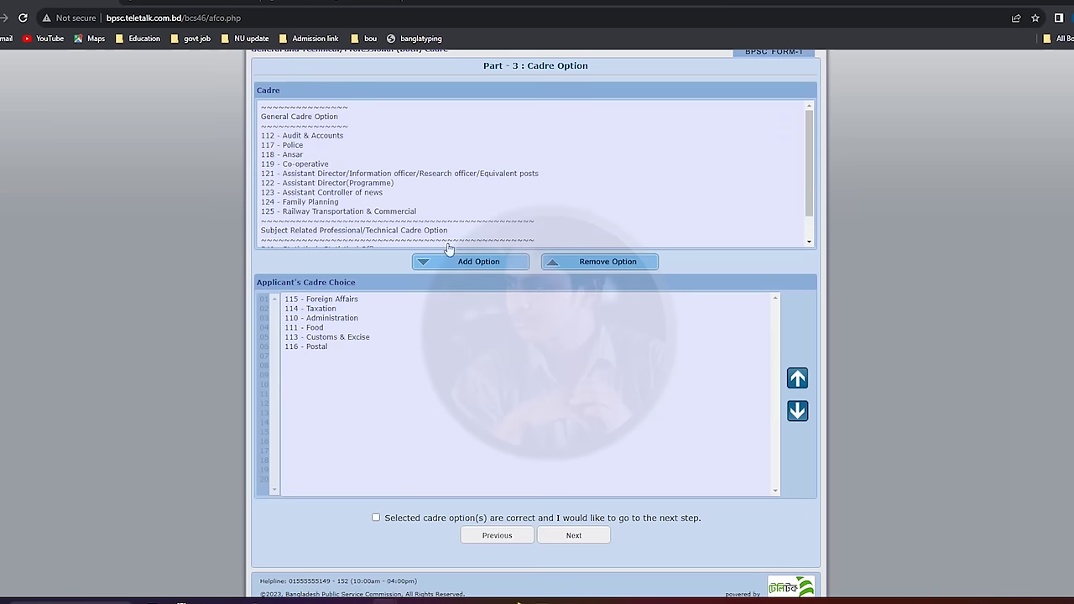
click(290, 174)
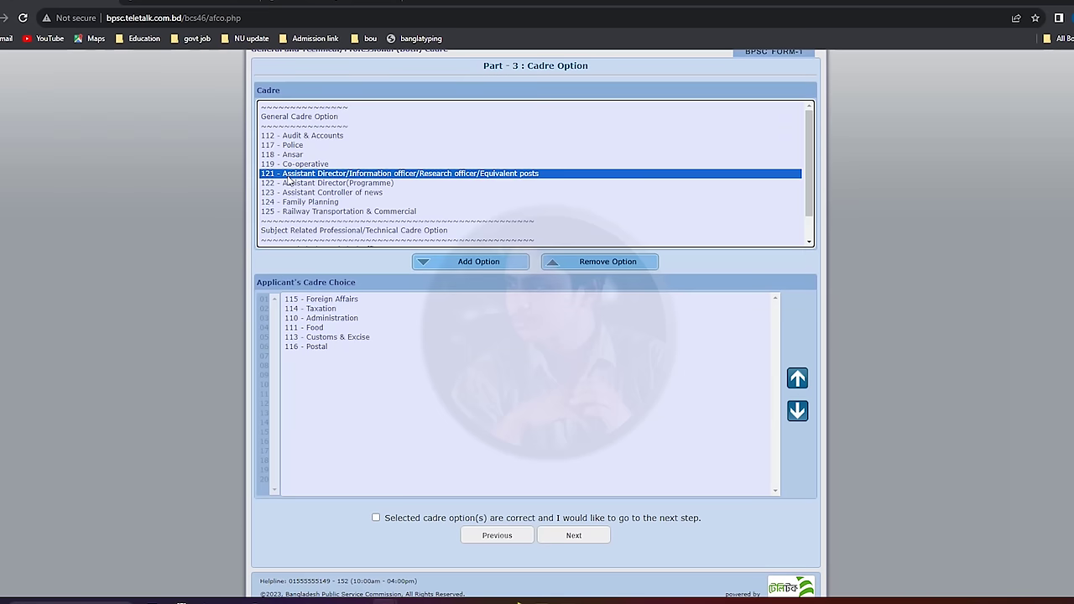
click(469, 262)
Remove 113 Customs & Excise and 121 from the choices, then add cadres 113 through 125 together.
click(350, 337)
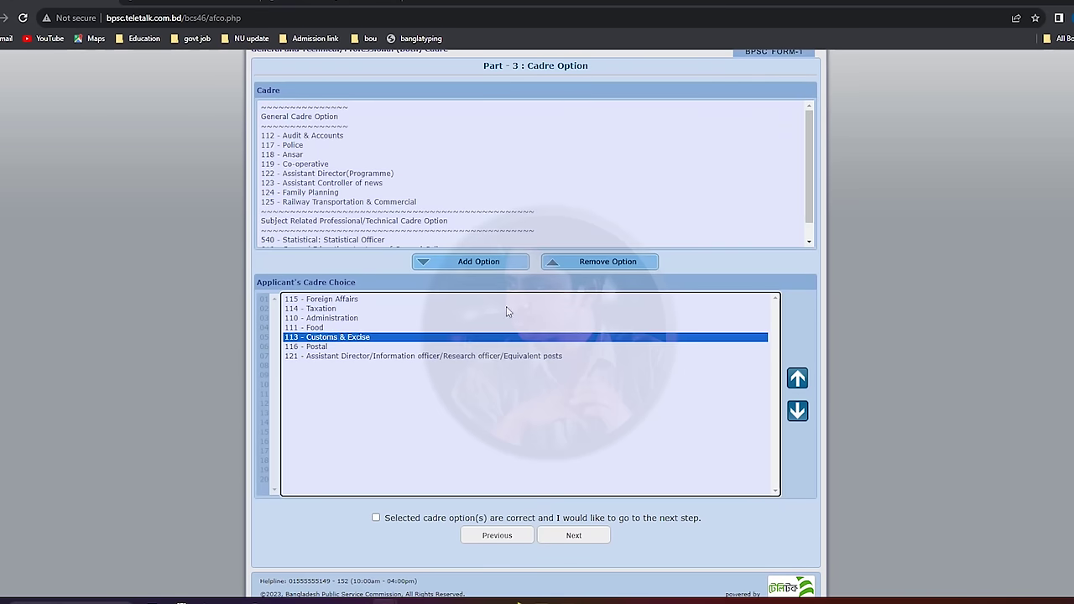
click(599, 267)
click(342, 347)
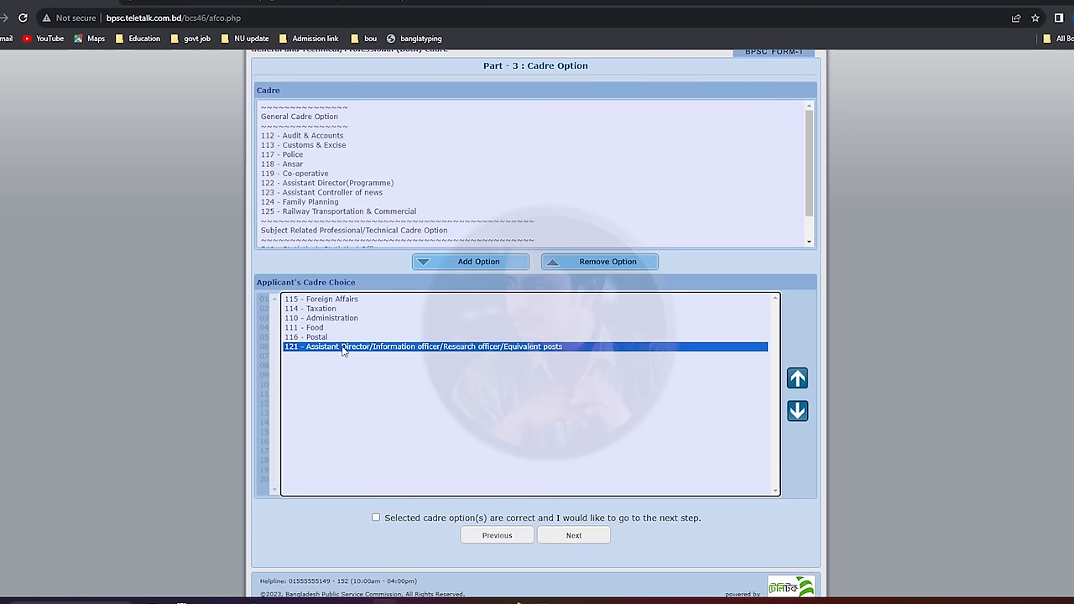
click(601, 264)
drag(427, 146, 302, 235)
click(465, 264)
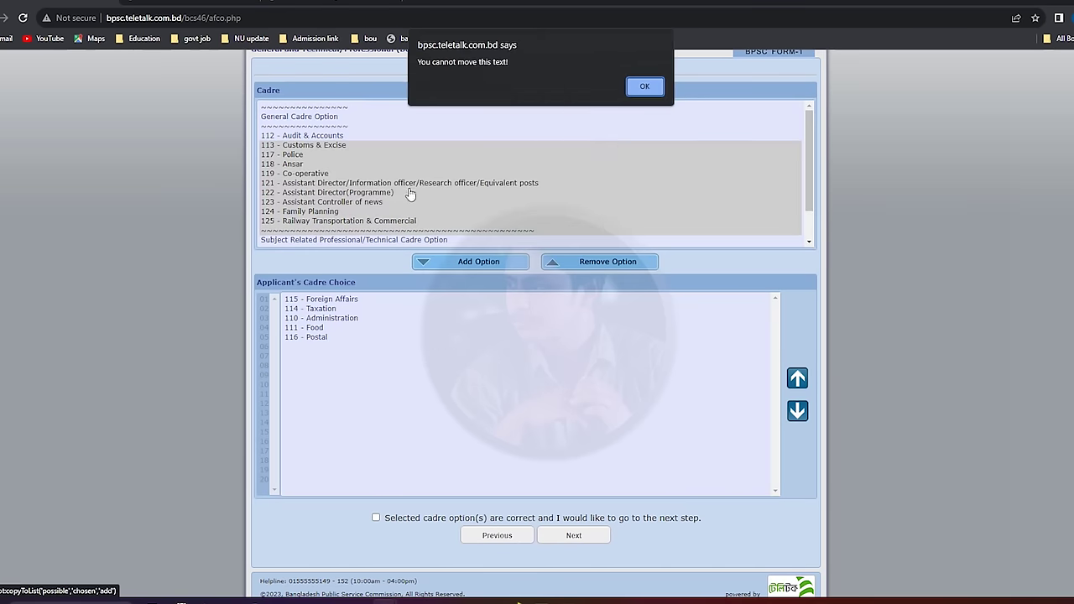
click(643, 87)
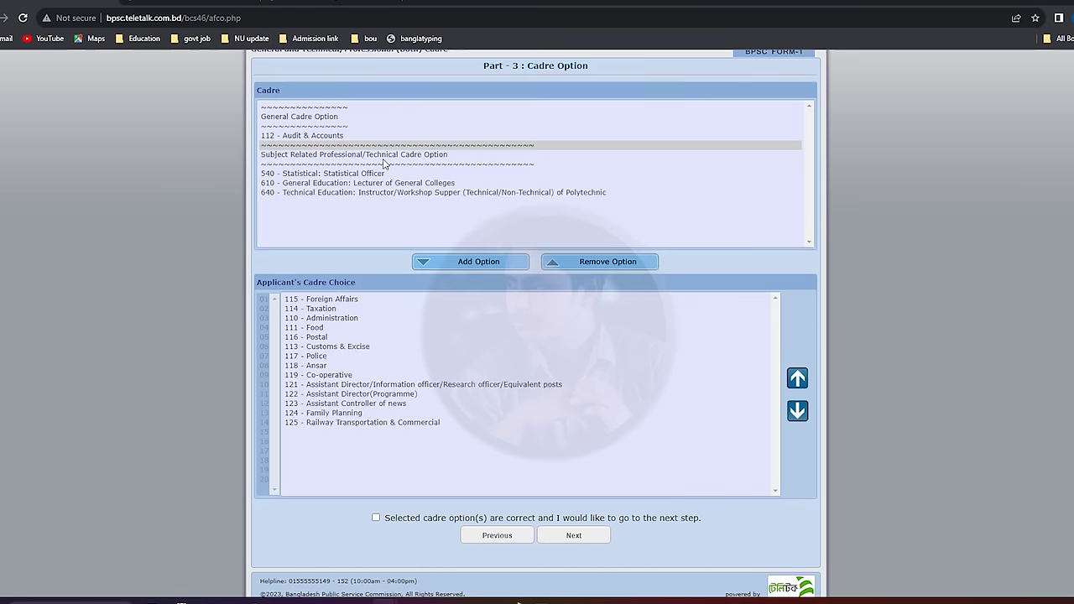
Add 112 Audit & Accounts and technical cadres 540, 610, 640, then rank 125 above 124 Family Planning.
click(346, 136)
click(438, 258)
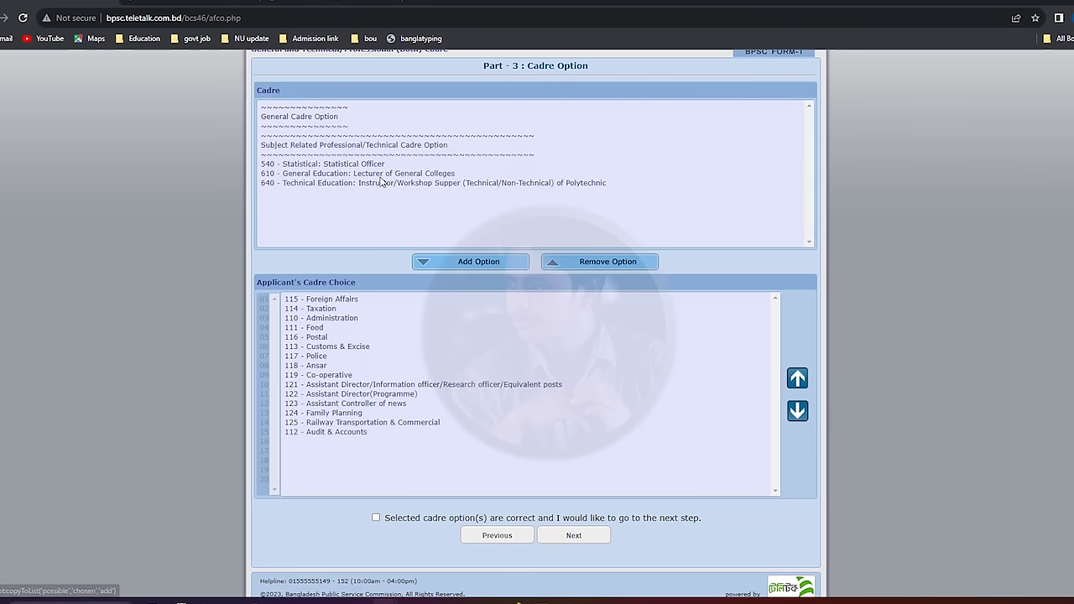
drag(415, 165, 311, 200)
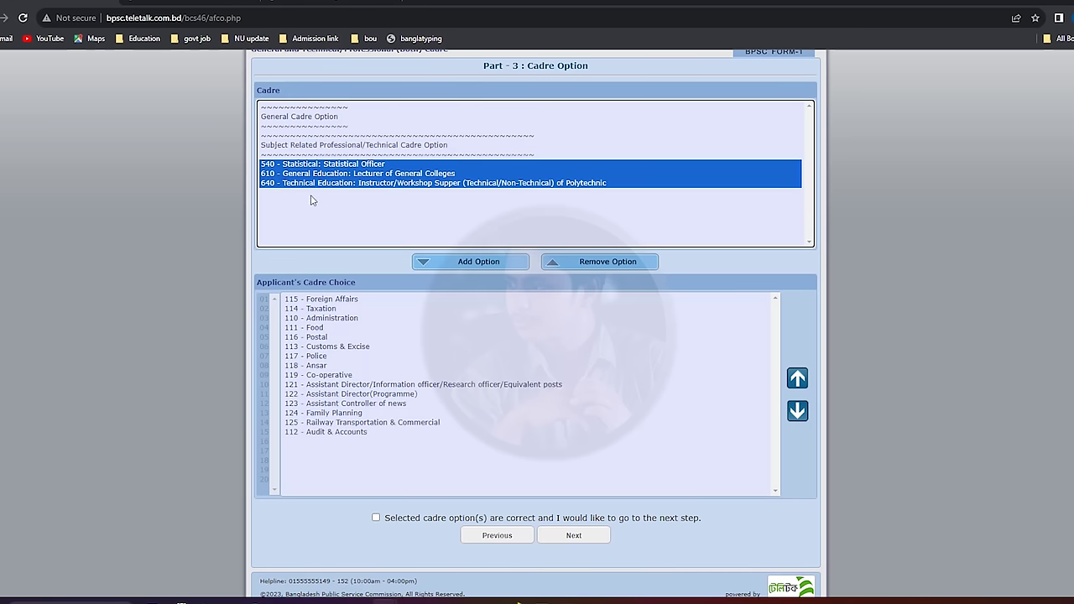
click(490, 262)
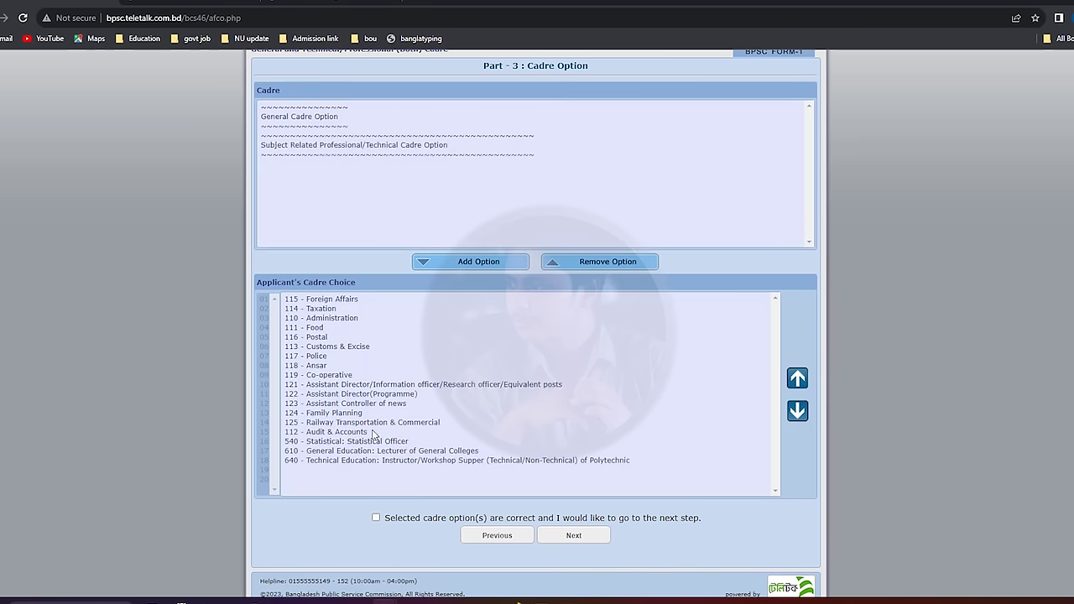
click(370, 422)
click(797, 378)
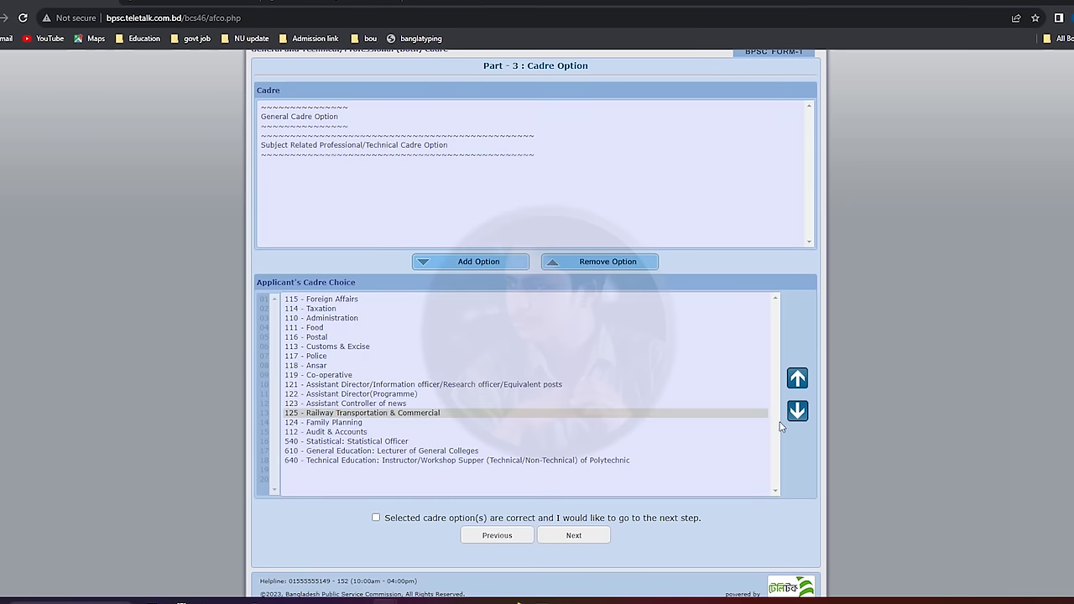
Move 118 Ansar one place below Co-operative and confirm the 18 cadre choices for preview.
click(303, 367)
click(798, 410)
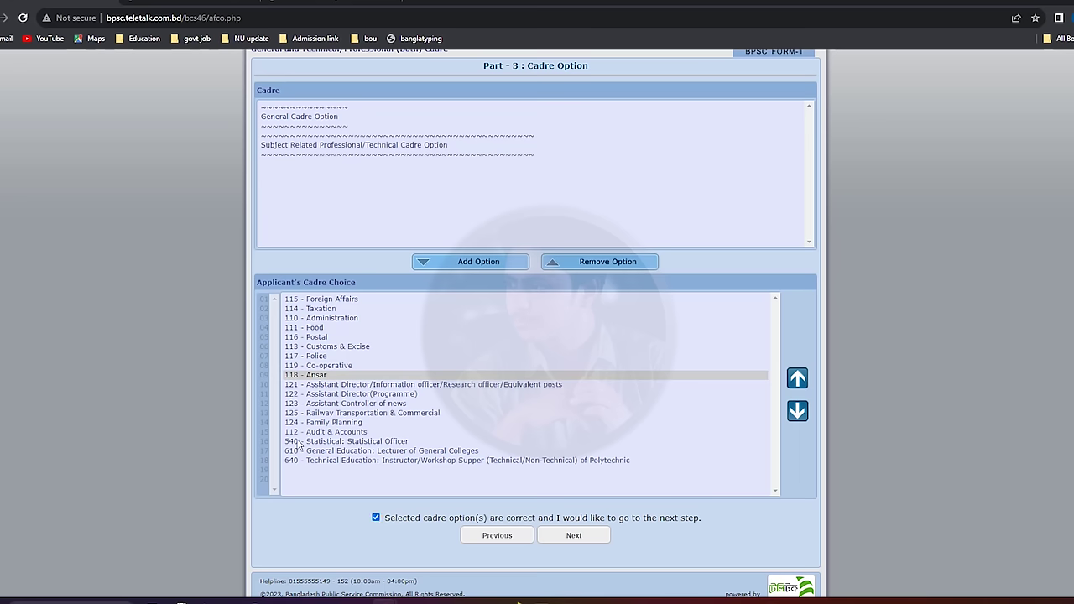
click(573, 535)
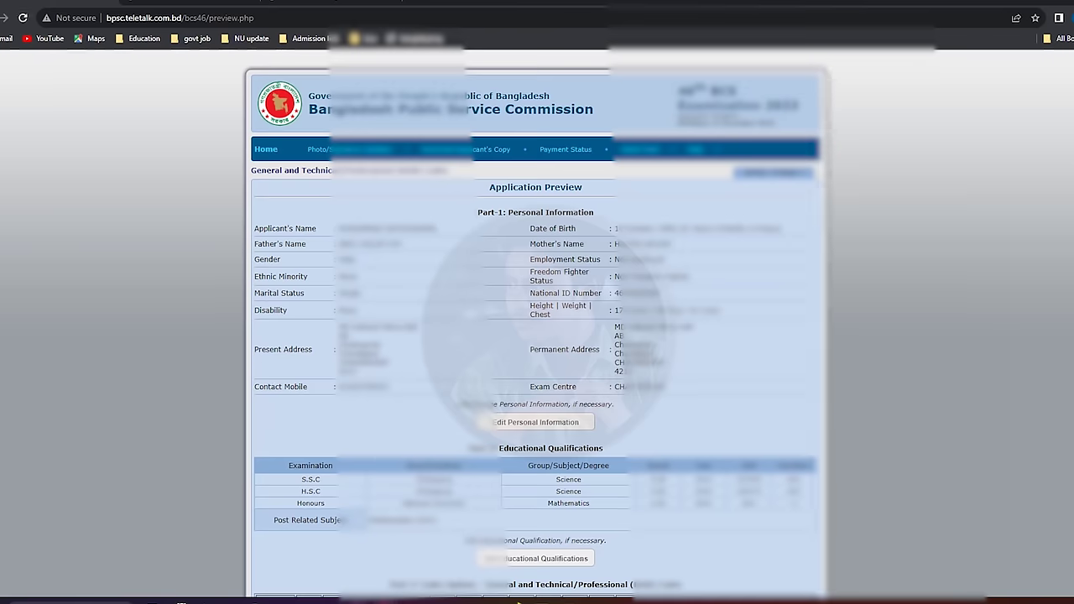
Scroll the Application Preview down to the empty photo and signature upload fields.
scroll(537, 336, down, 5)
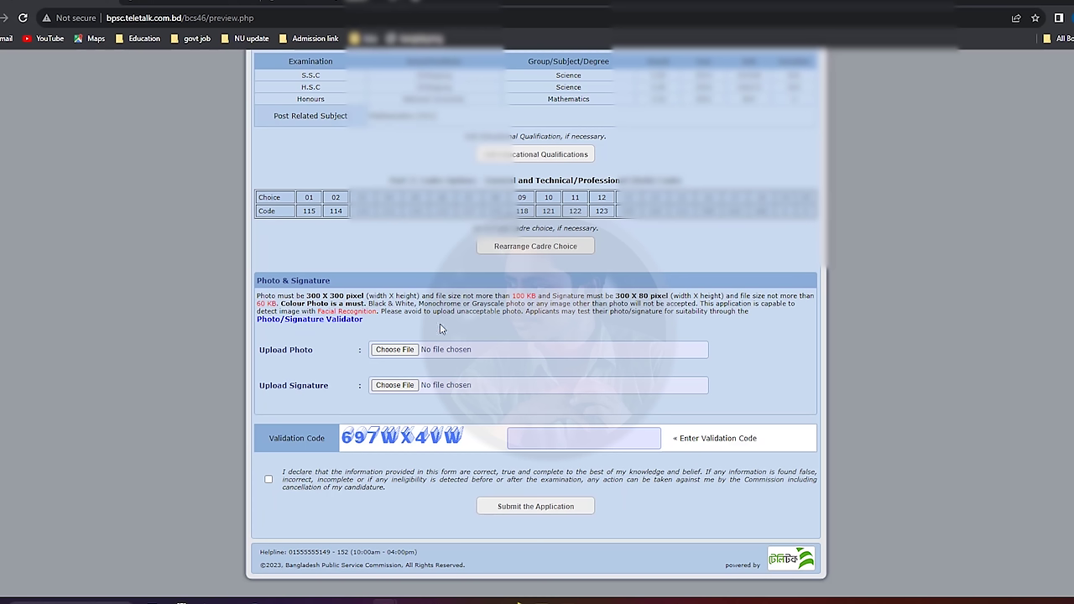
Check the colour-photo and size requirements, then attach the passport photo and 300×80 signature JPGs.
mouse_move(272, 296)
mouse_down()
mouse_move(579, 304)
mouse_move(597, 292)
mouse_move(697, 314)
mouse_move(671, 295)
mouse_move(321, 304)
mouse_move(383, 304)
mouse_up()
click(599, 292)
click(324, 304)
click(408, 305)
click(392, 350)
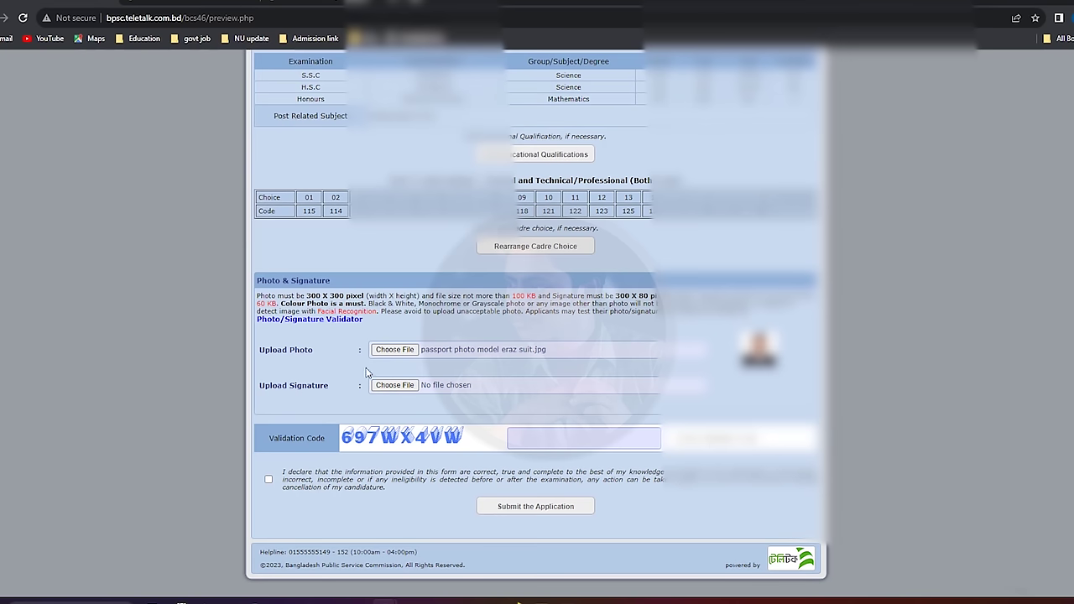
click(396, 387)
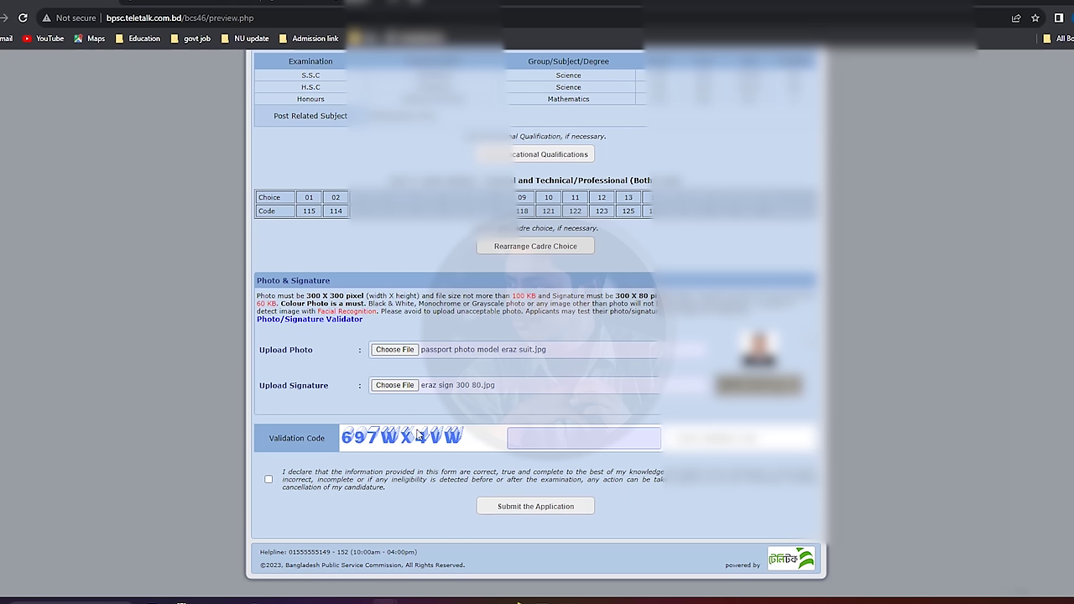
Copy the validation code into its field, correct the wrongly inserted text, and submit the application.
drag(399, 444, 569, 449)
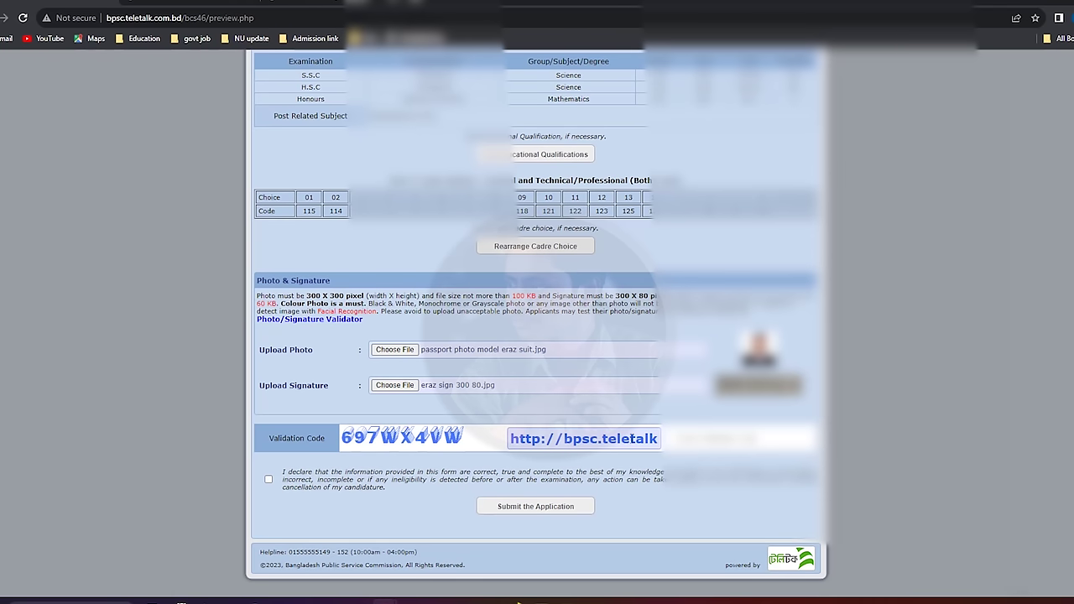
drag(631, 438, 432, 442)
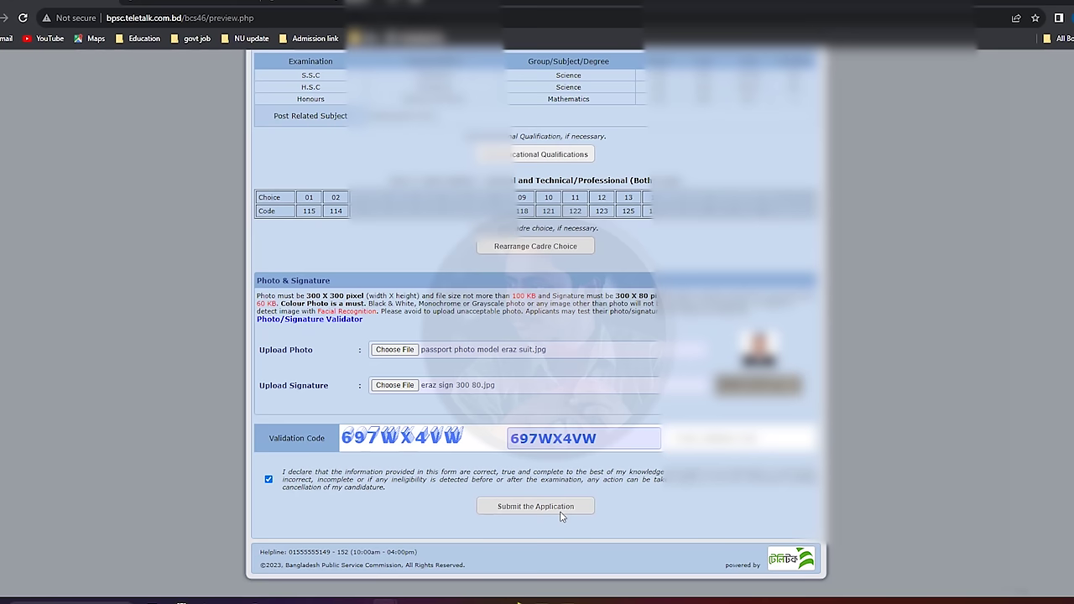
click(514, 509)
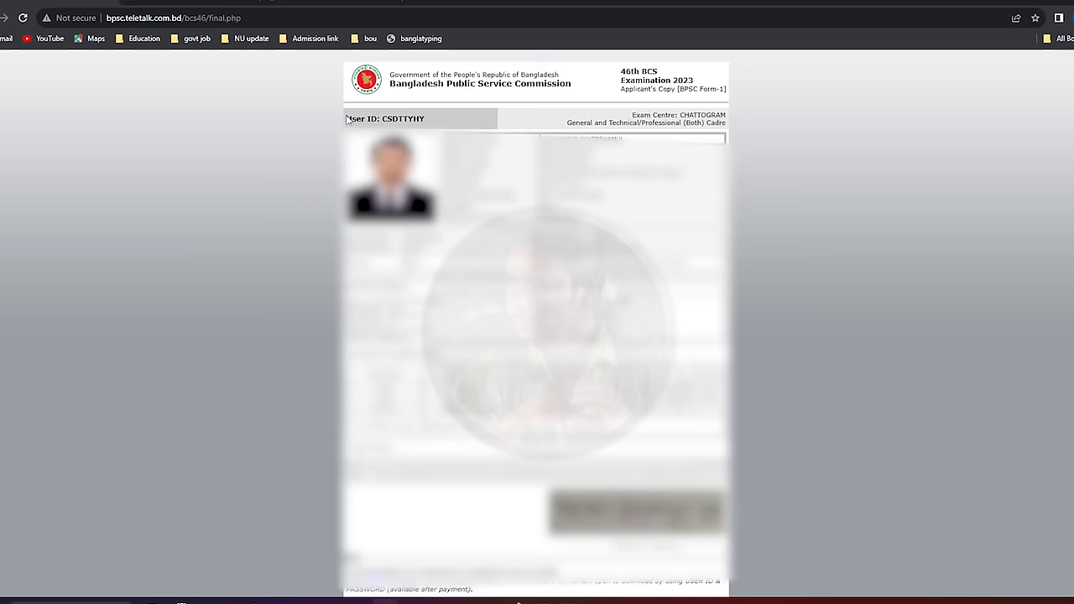
drag(344, 122, 437, 123)
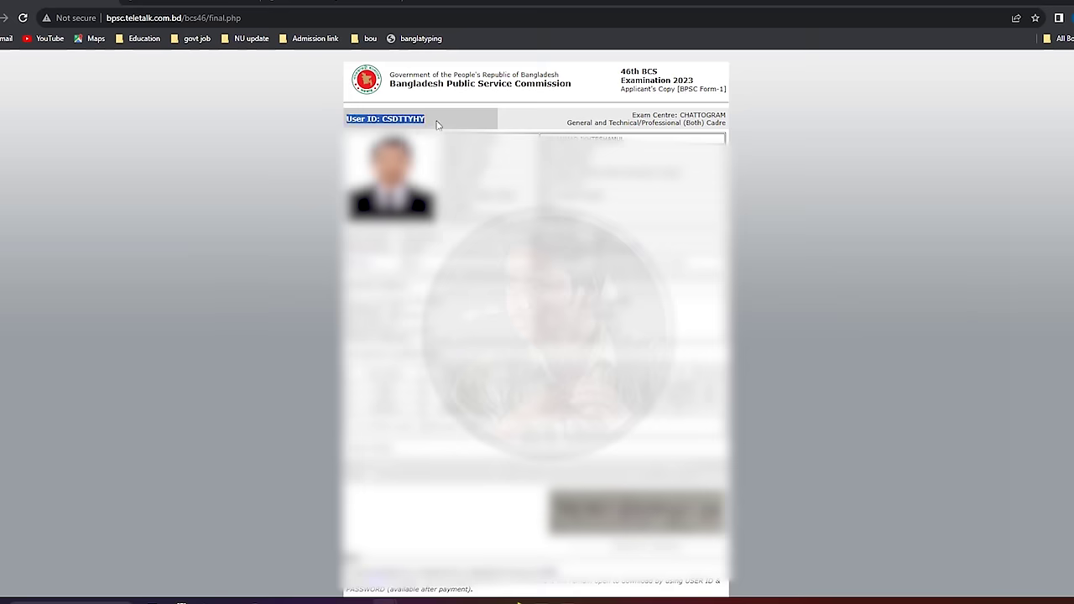
click(438, 123)
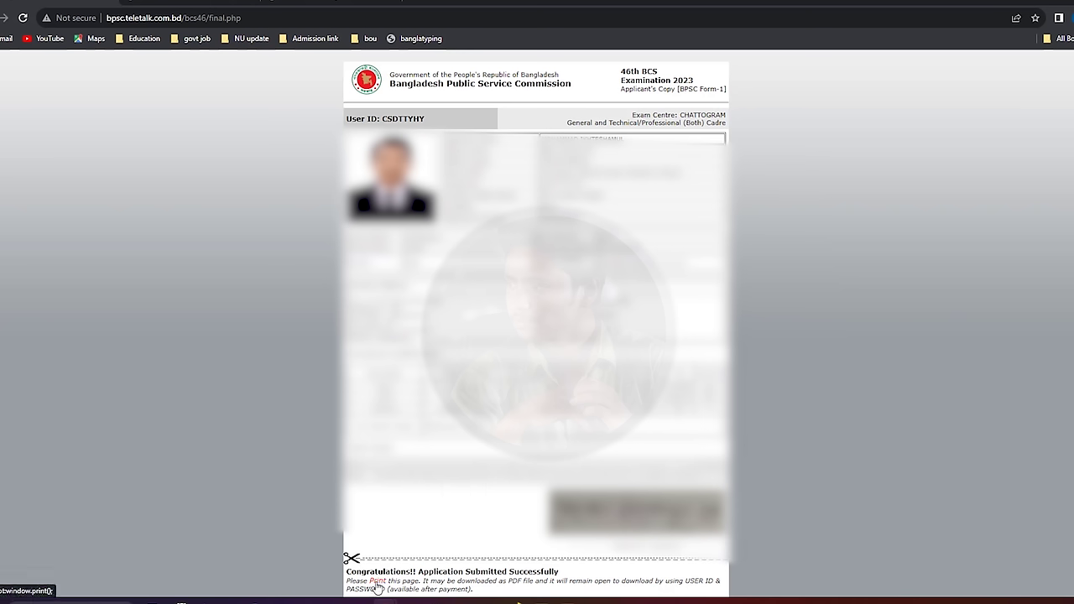
click(377, 587)
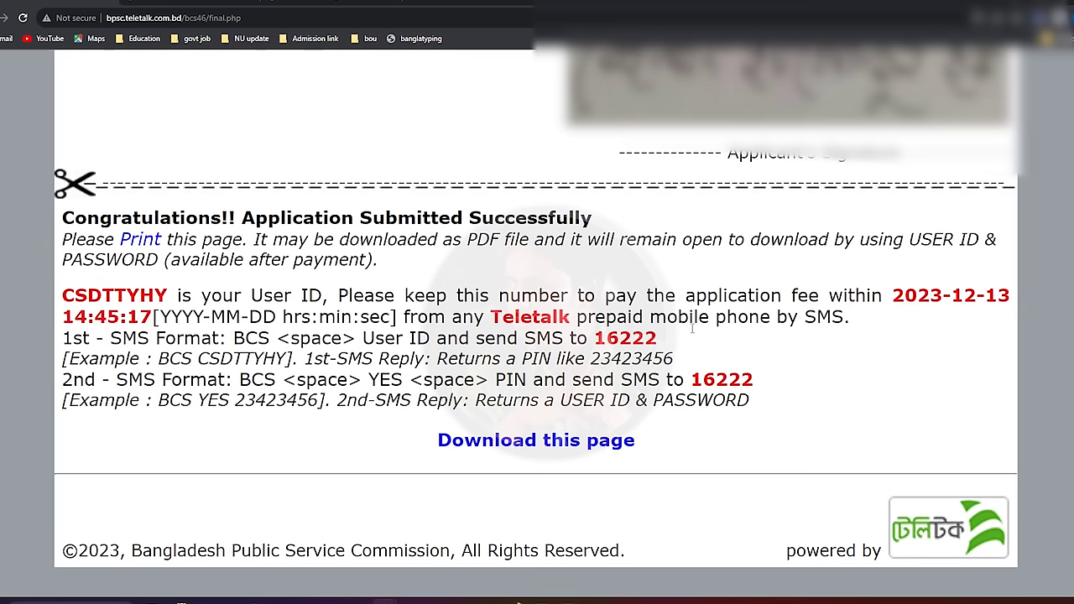
drag(893, 295, 957, 314)
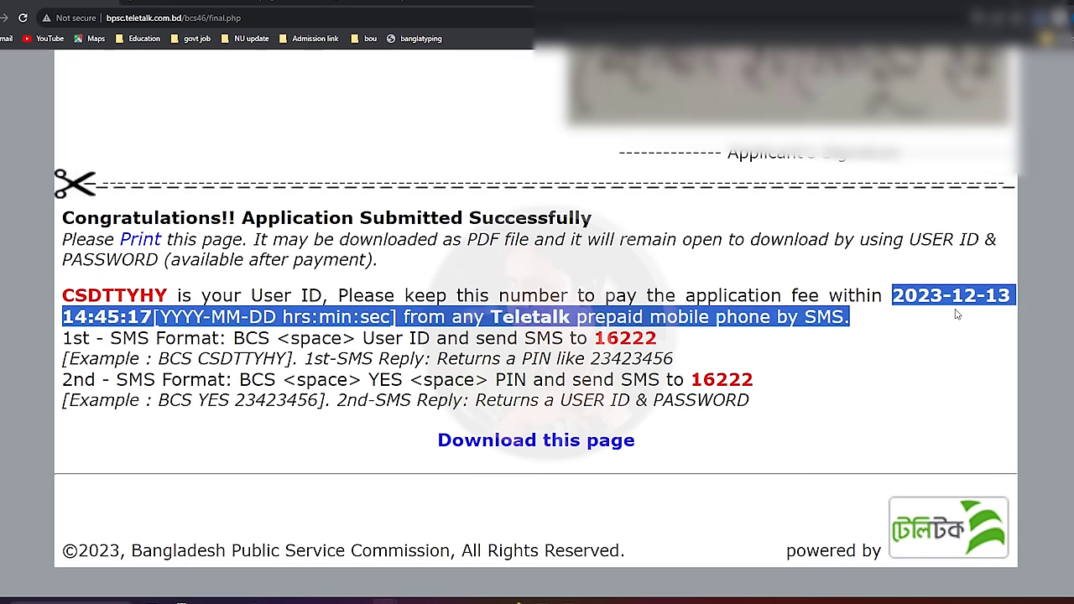
click(957, 314)
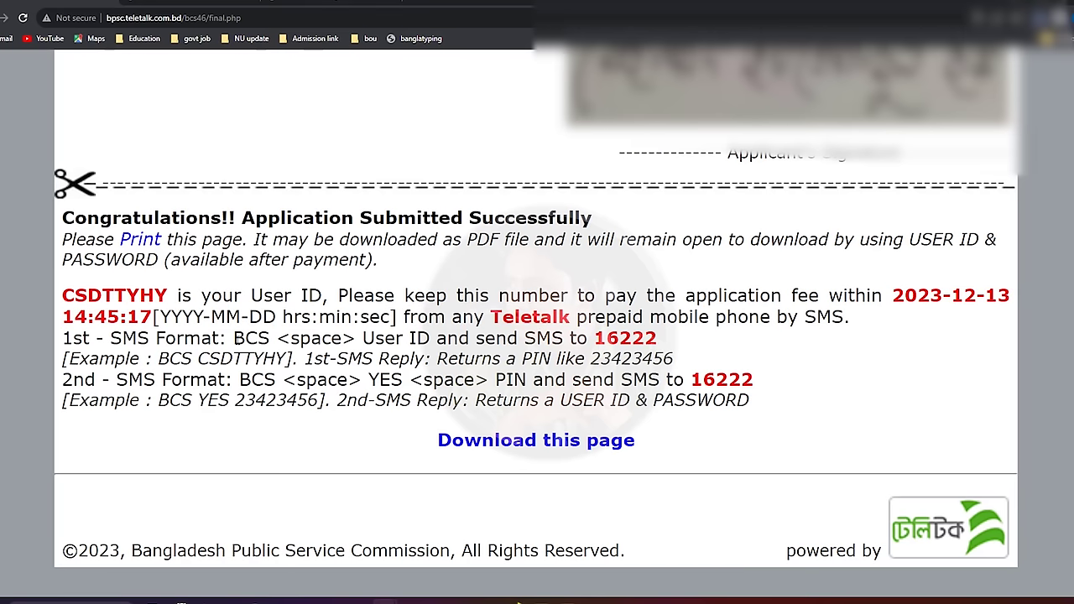
drag(234, 339, 271, 341)
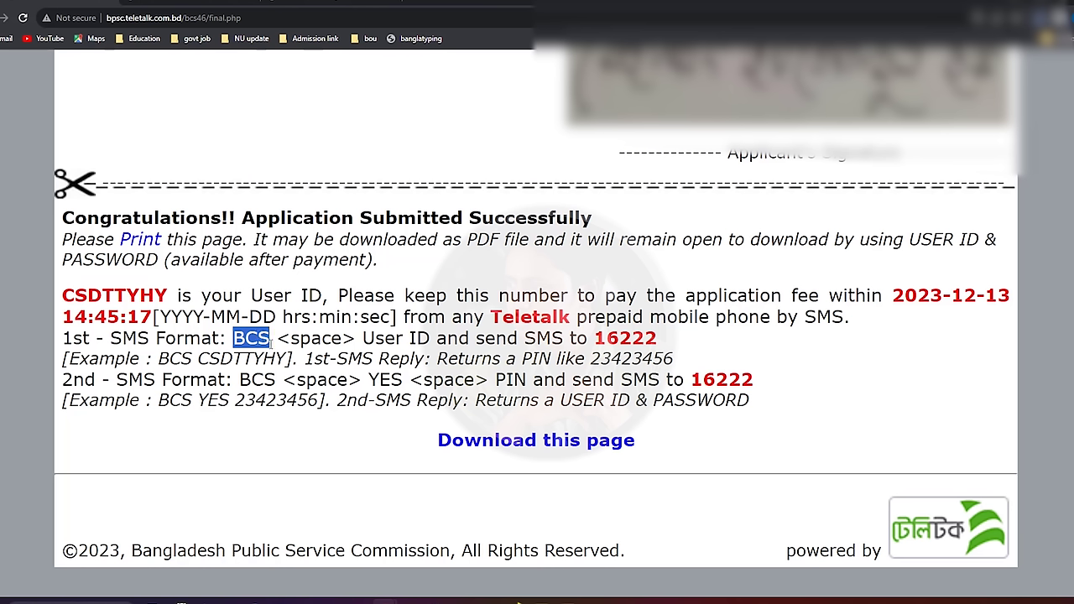
click(272, 339)
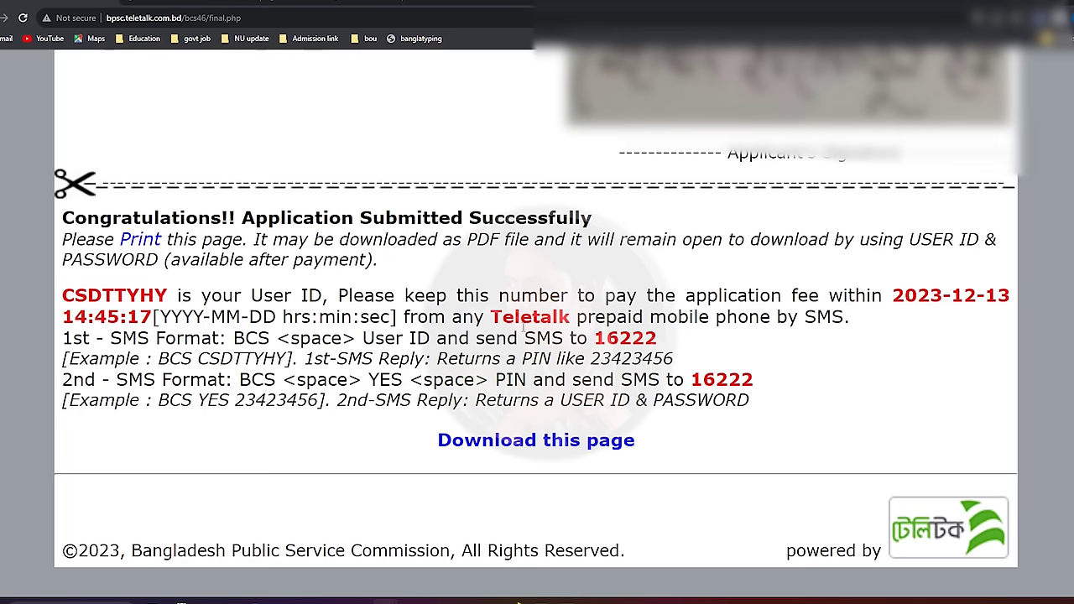
drag(502, 317, 799, 319)
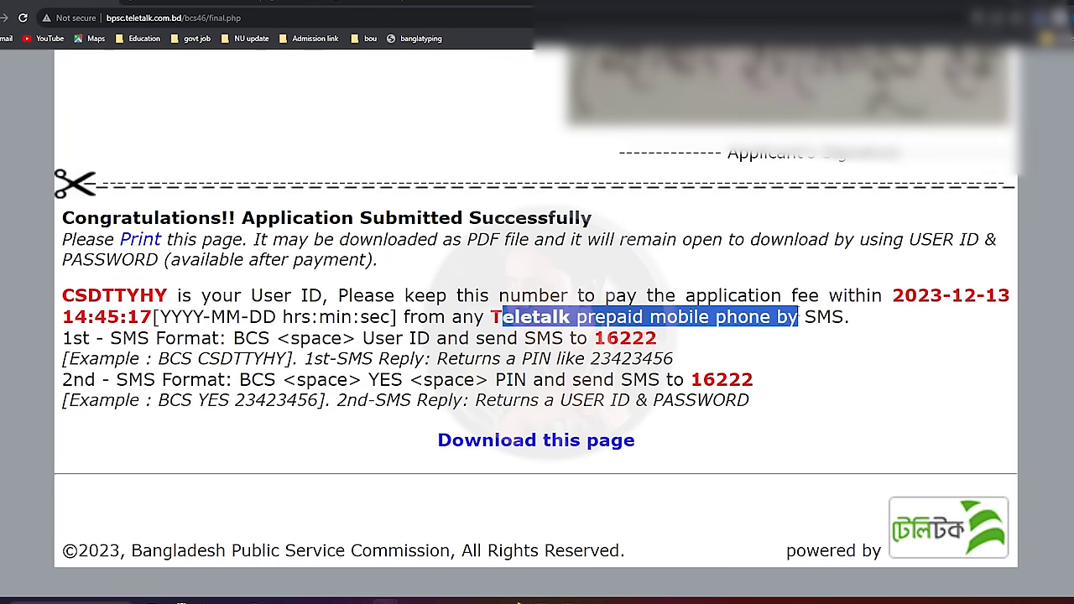
click(799, 318)
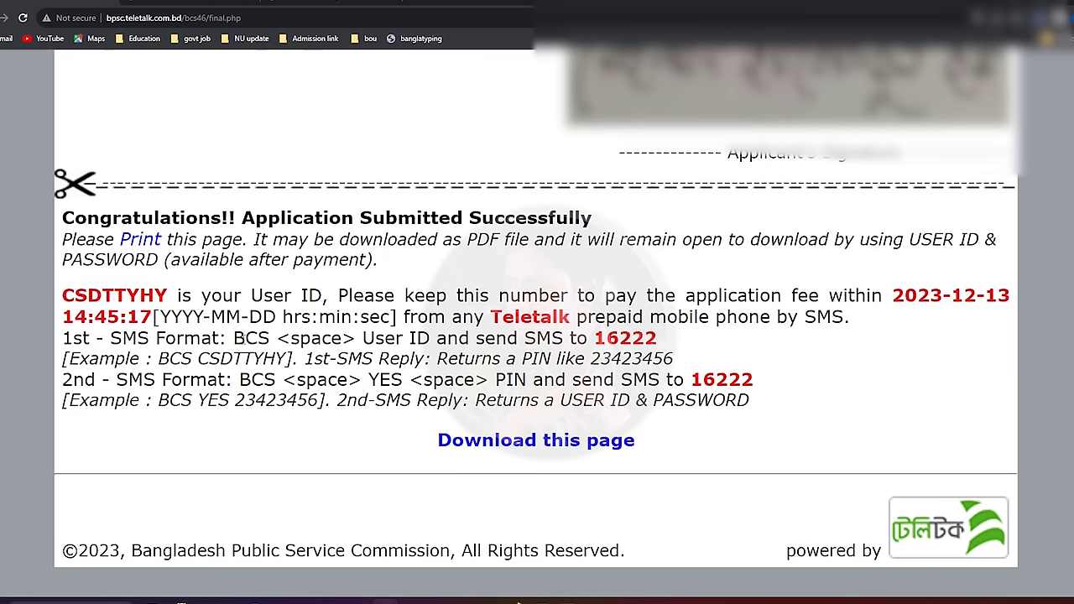
drag(233, 340, 267, 339)
click(272, 335)
drag(375, 339, 430, 339)
click(434, 343)
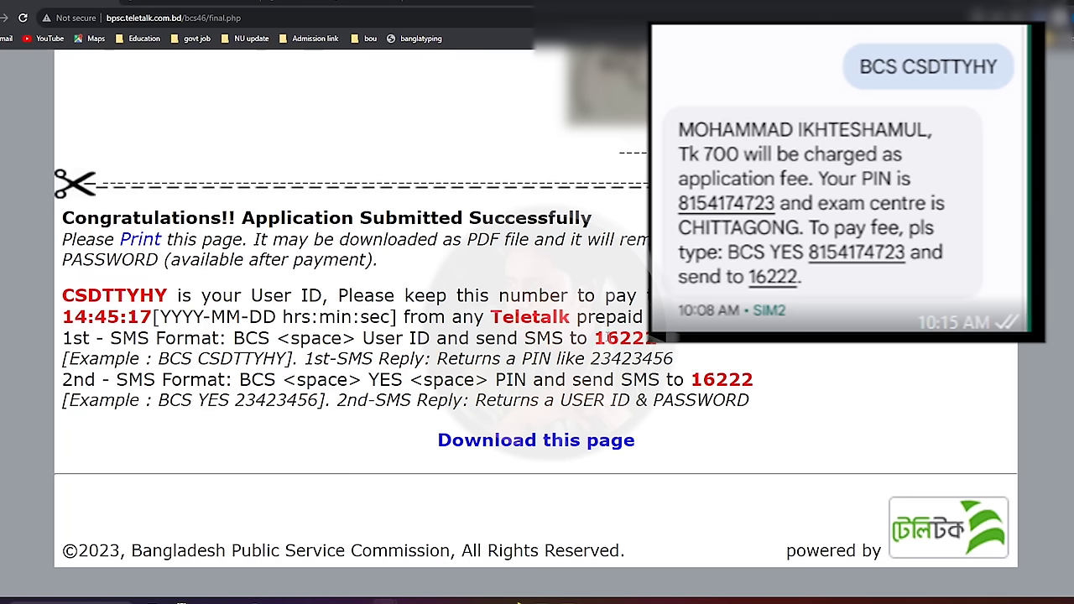
drag(596, 337, 713, 344)
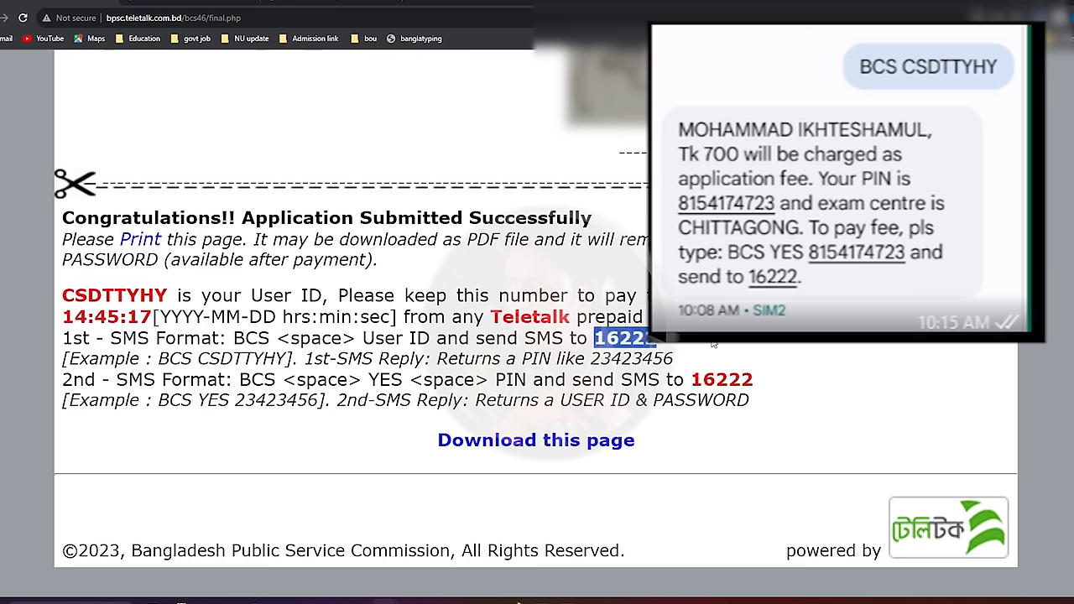
click(714, 344)
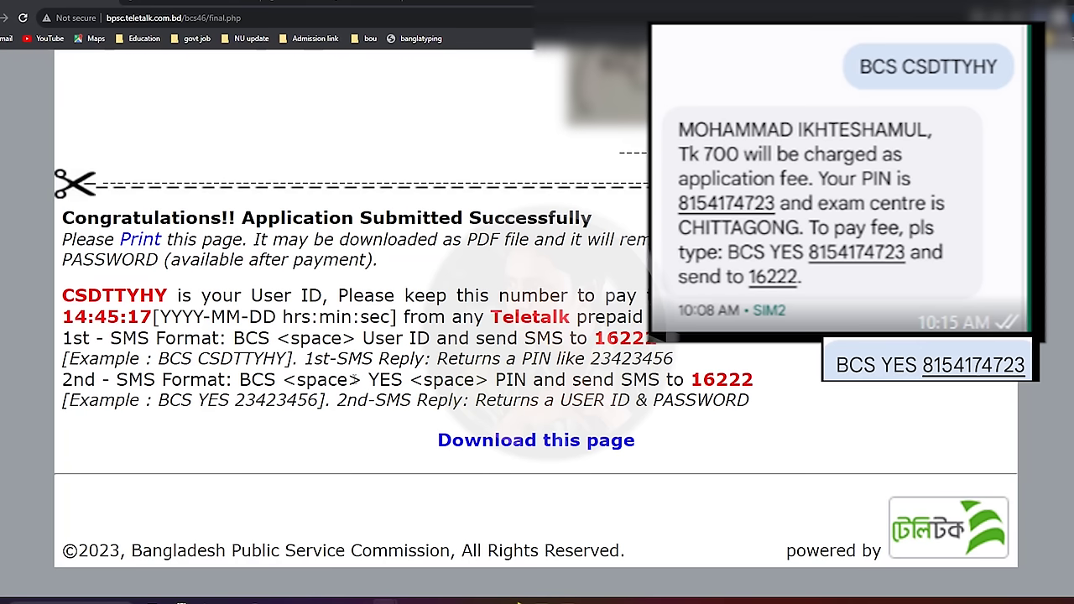
drag(275, 382, 240, 382)
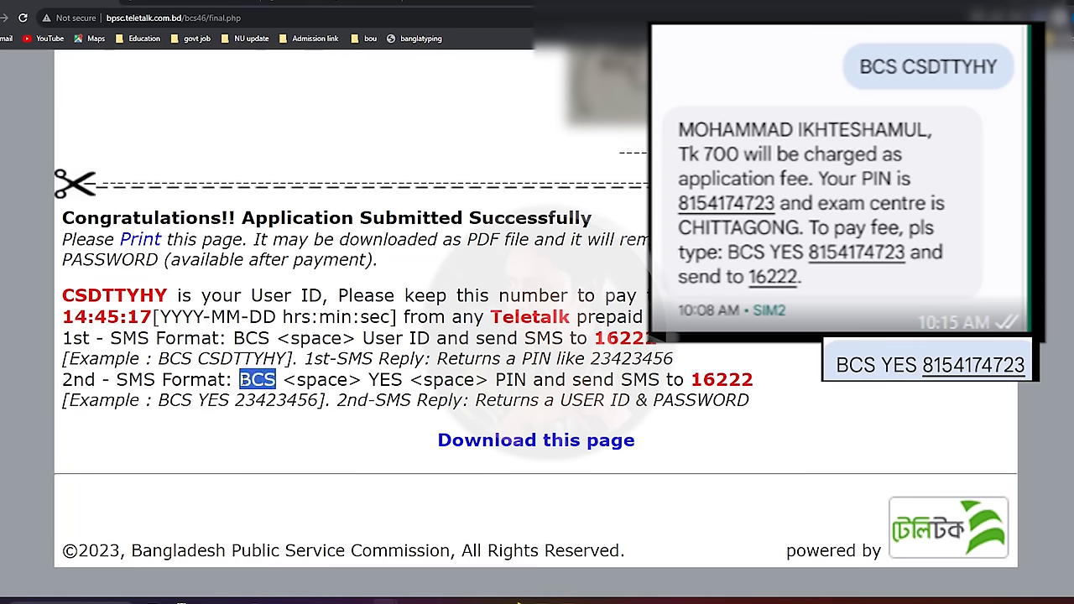
click(261, 376)
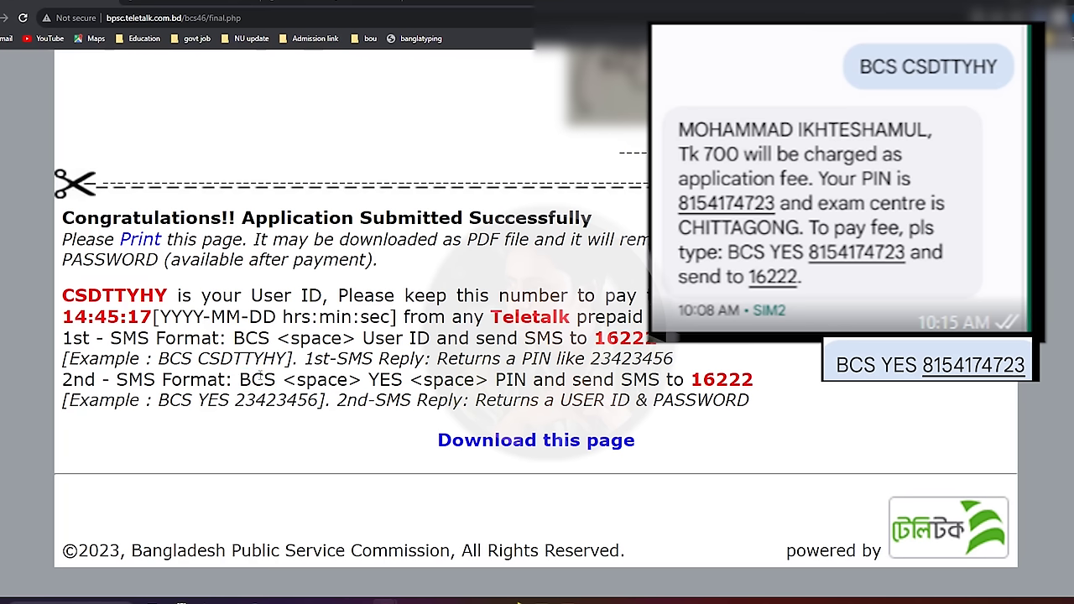
double_click(382, 379)
click(382, 379)
drag(496, 382, 559, 384)
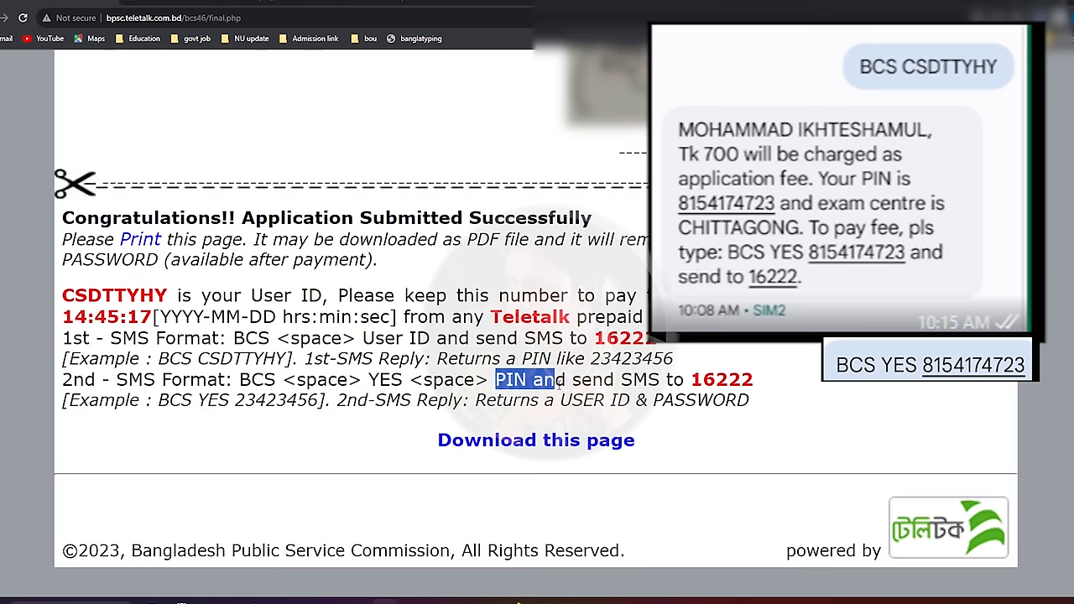
click(542, 382)
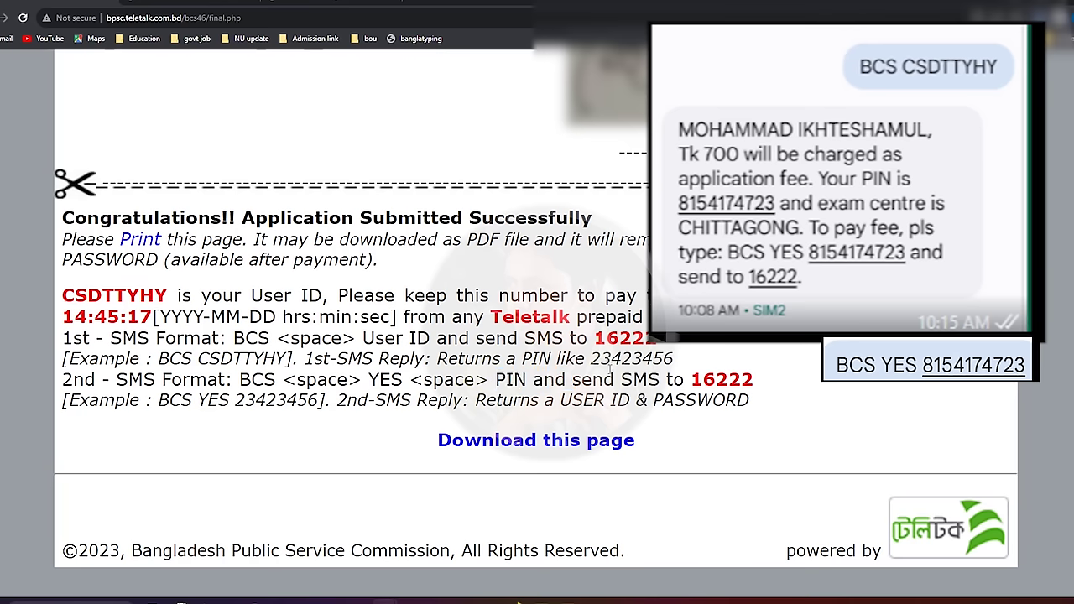